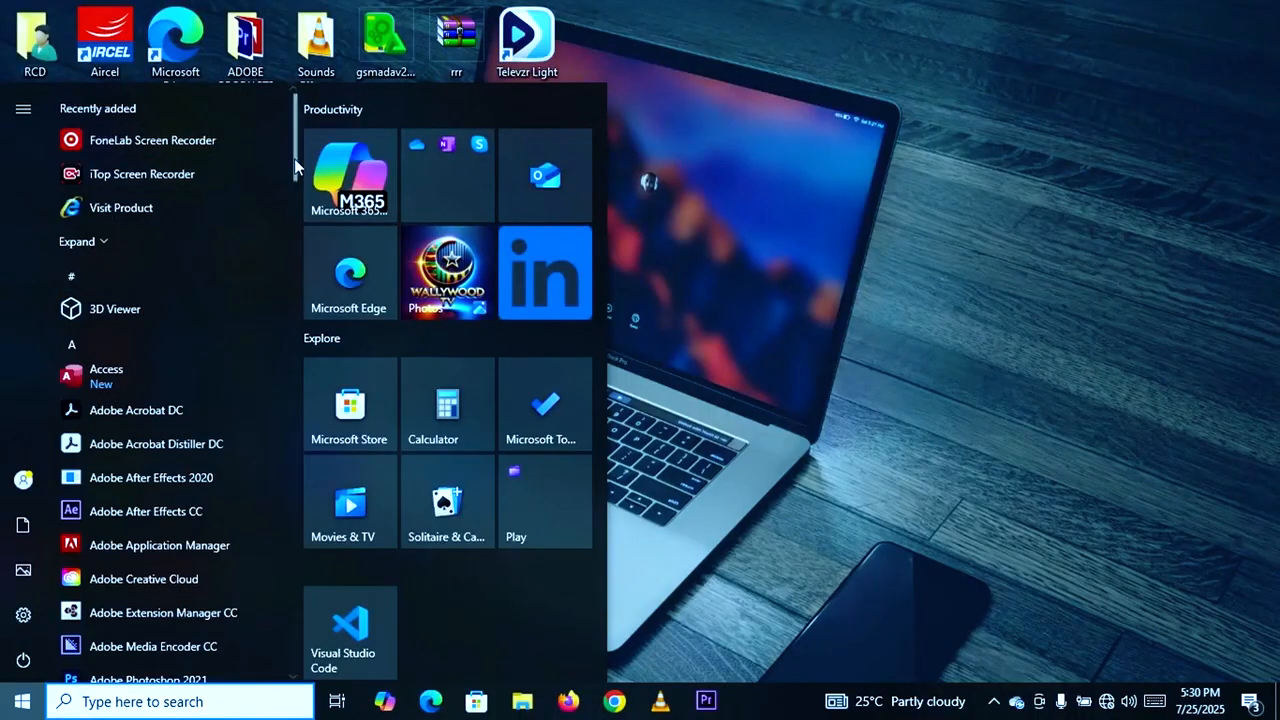
- Launch Adobe Premiere Pro CC and start a new project
{"action": "left_click_drag", "start_coordinate": [294, 159], "coordinate": [296, 227]}
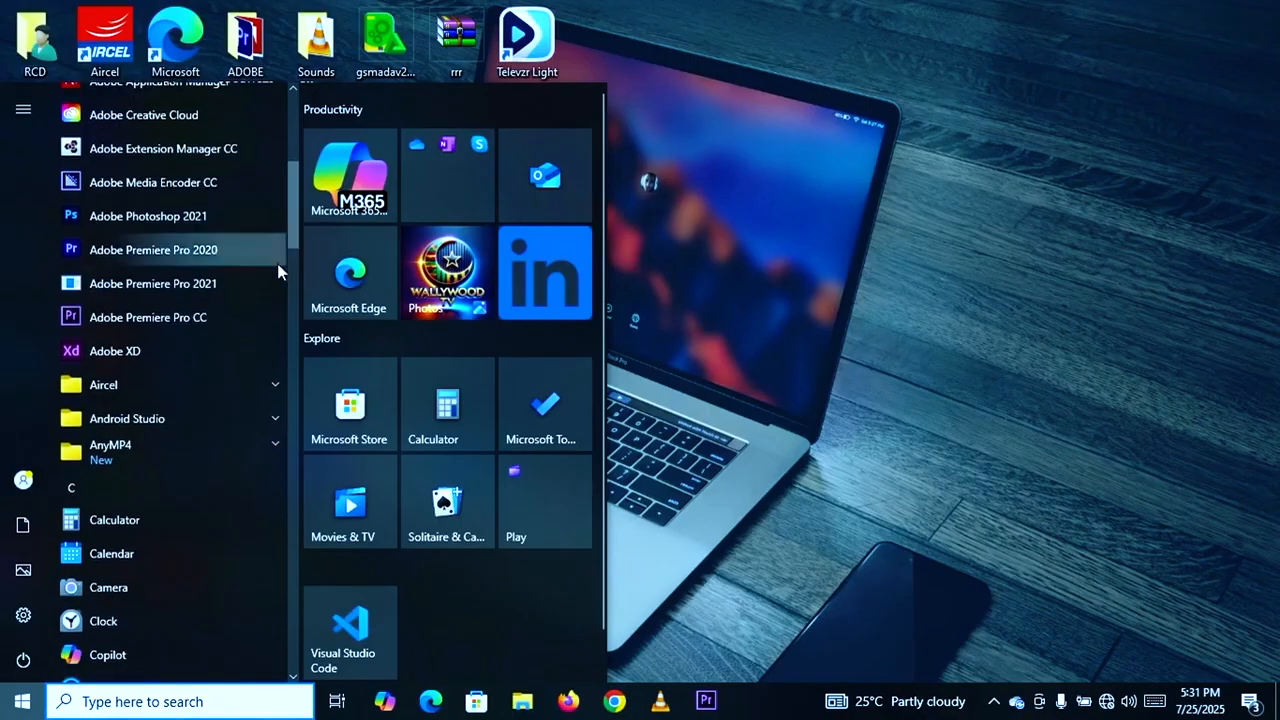
{"action": "left_click", "coordinate": [150, 321]}
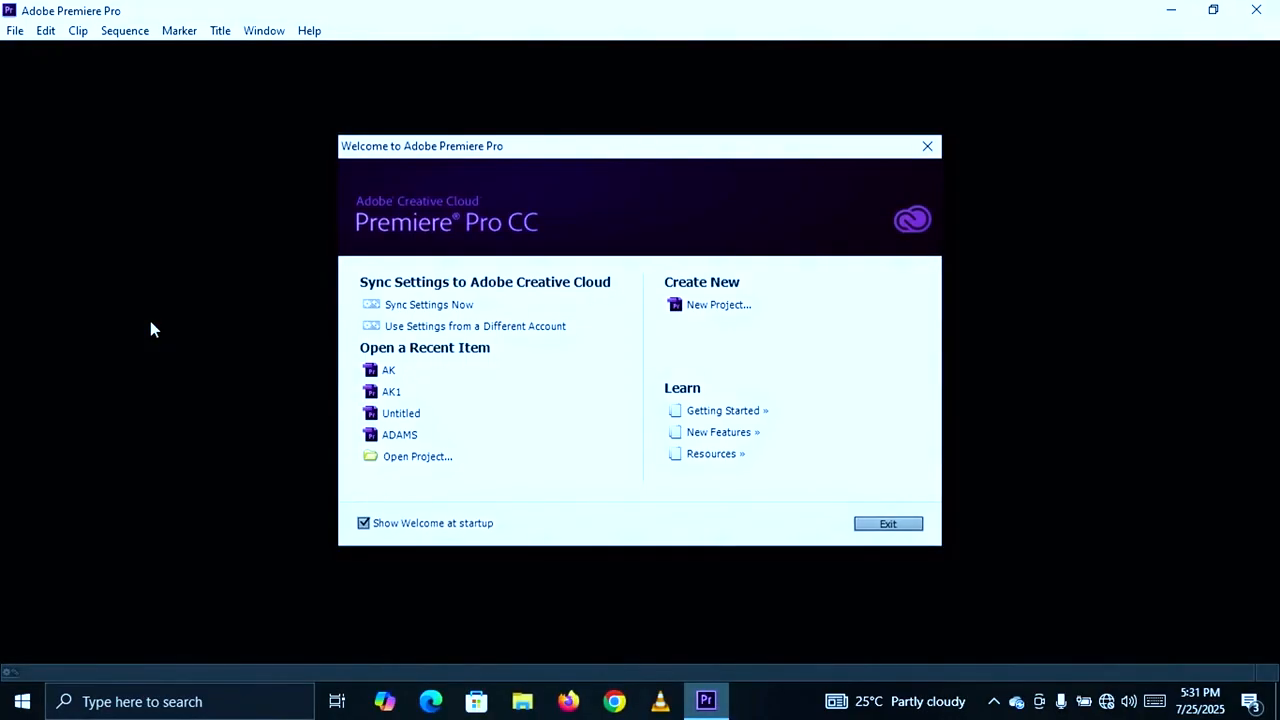
{"action": "left_click", "coordinate": [704, 308]}
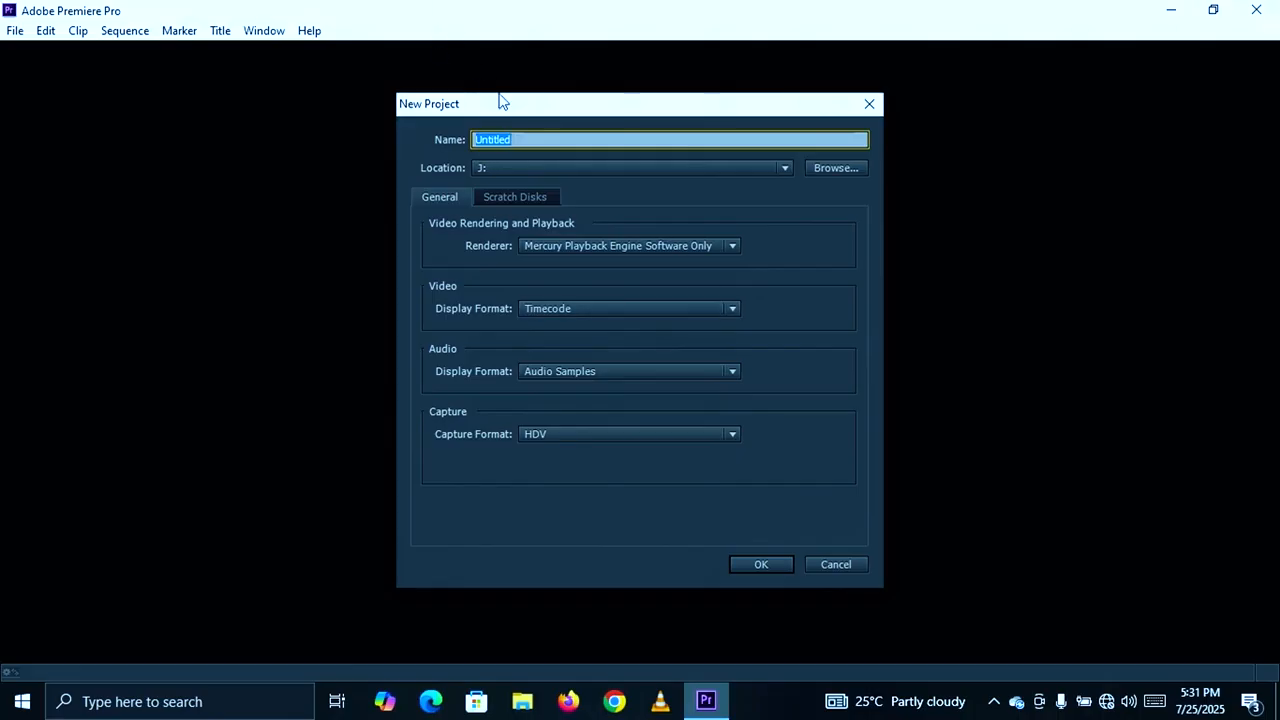
- Name the new project WA
{"action": "left_click", "coordinate": [517, 132]}
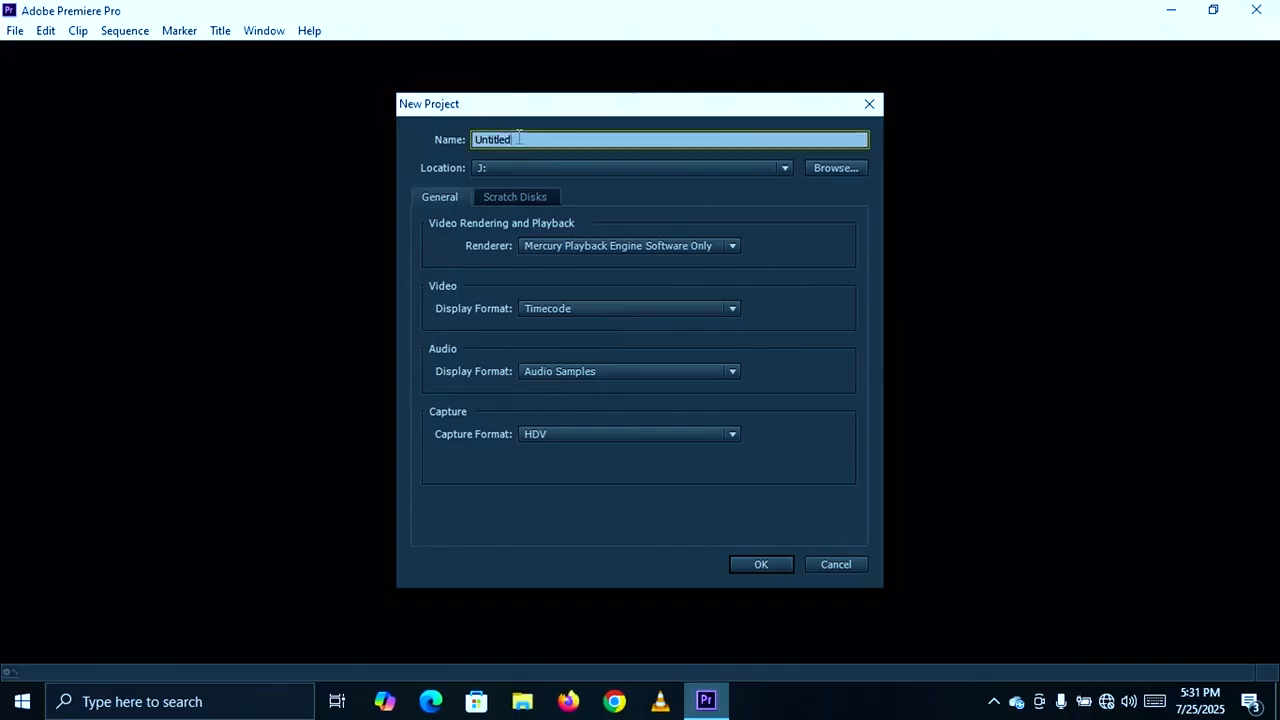
{"action": "key", "text": "BackSpace"}
{"action": "key", "text": "BackSpace"}
{"action": "key", "text": "BackSpace"}
{"action": "key", "text": "BackSpace"}
{"action": "key", "text": "BackSpace"}
{"action": "key", "text": "BackSpace"}
{"action": "key", "text": "BackSpace"}
{"action": "key", "text": "BackSpace"}
{"action": "type", "text": "WA"}
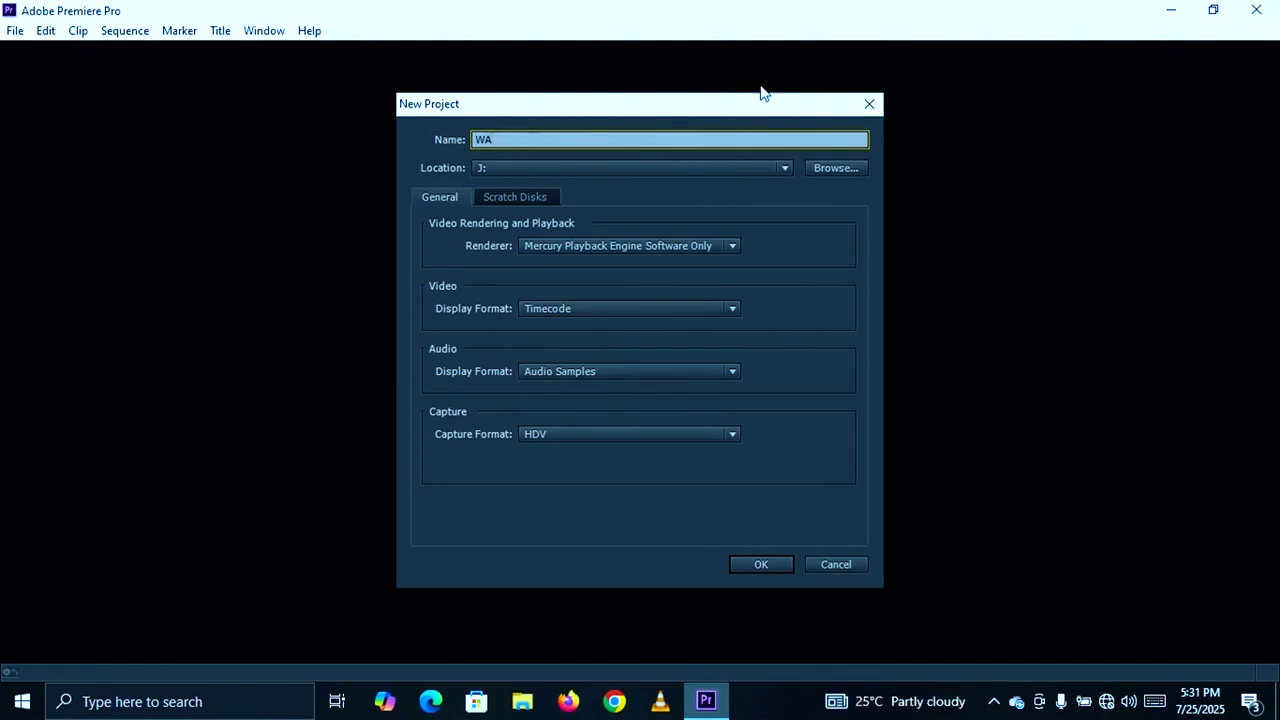
- Choose Local Disk (J:) as the project's destination and create the project
{"action": "left_click", "coordinate": [829, 168]}
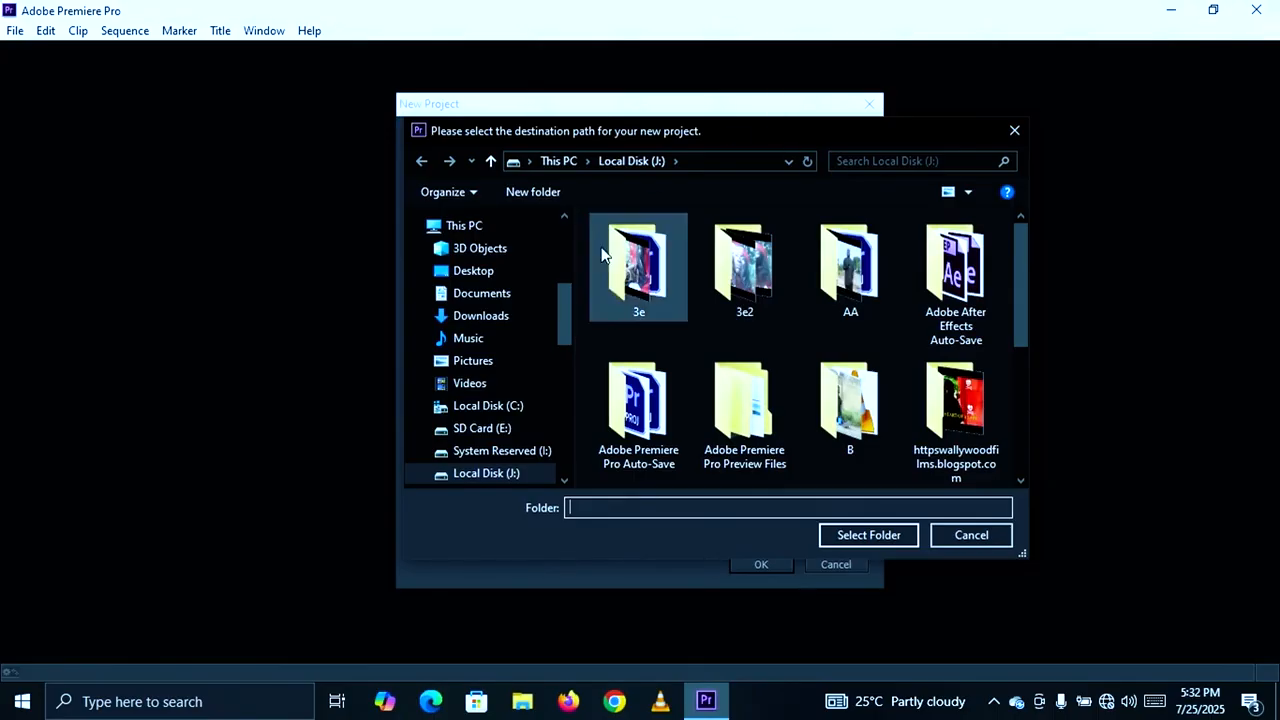
{"action": "scroll", "coordinate": [565, 305], "scroll_direction": "down", "scroll_amount": 2}
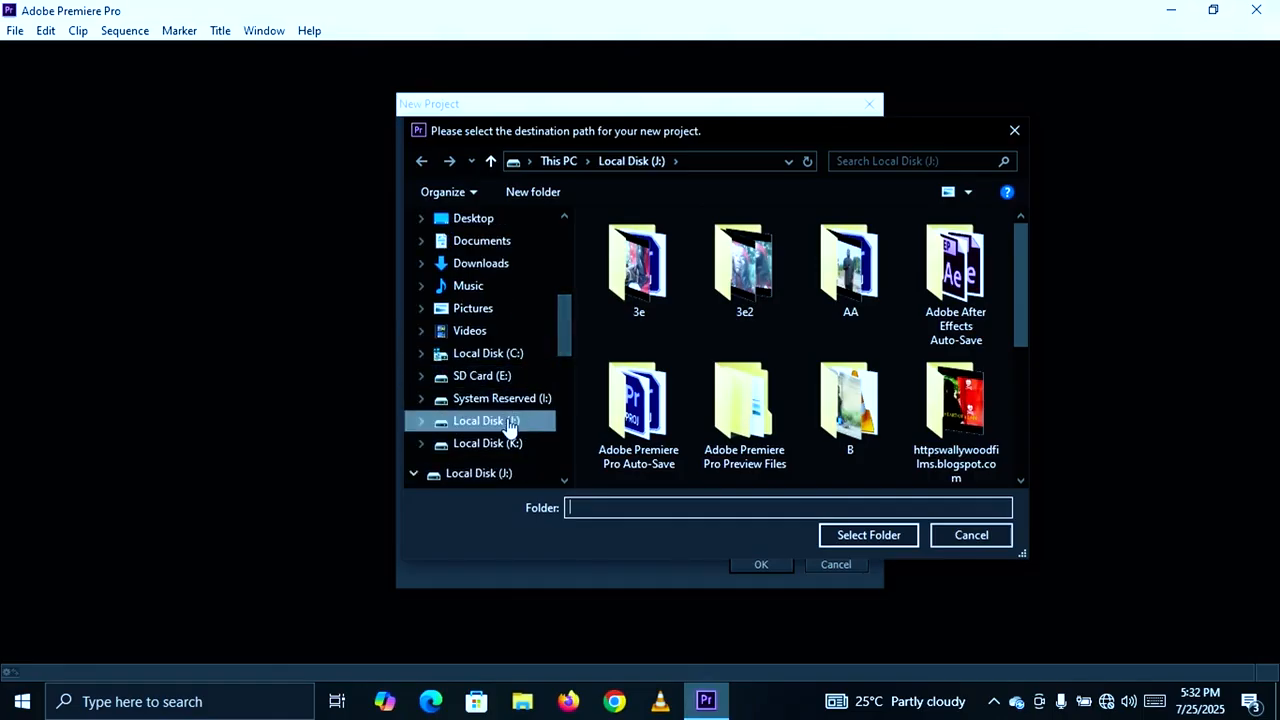
{"action": "left_click", "coordinate": [852, 535]}
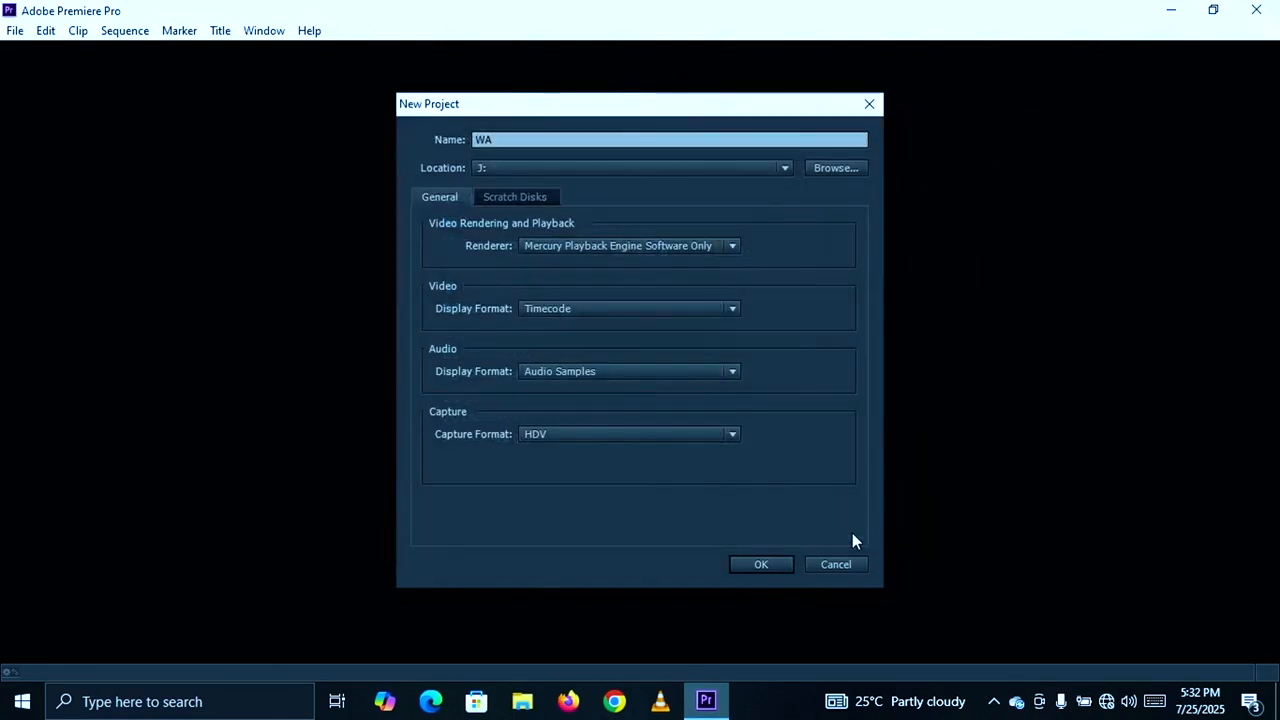
{"action": "left_click", "coordinate": [774, 568]}
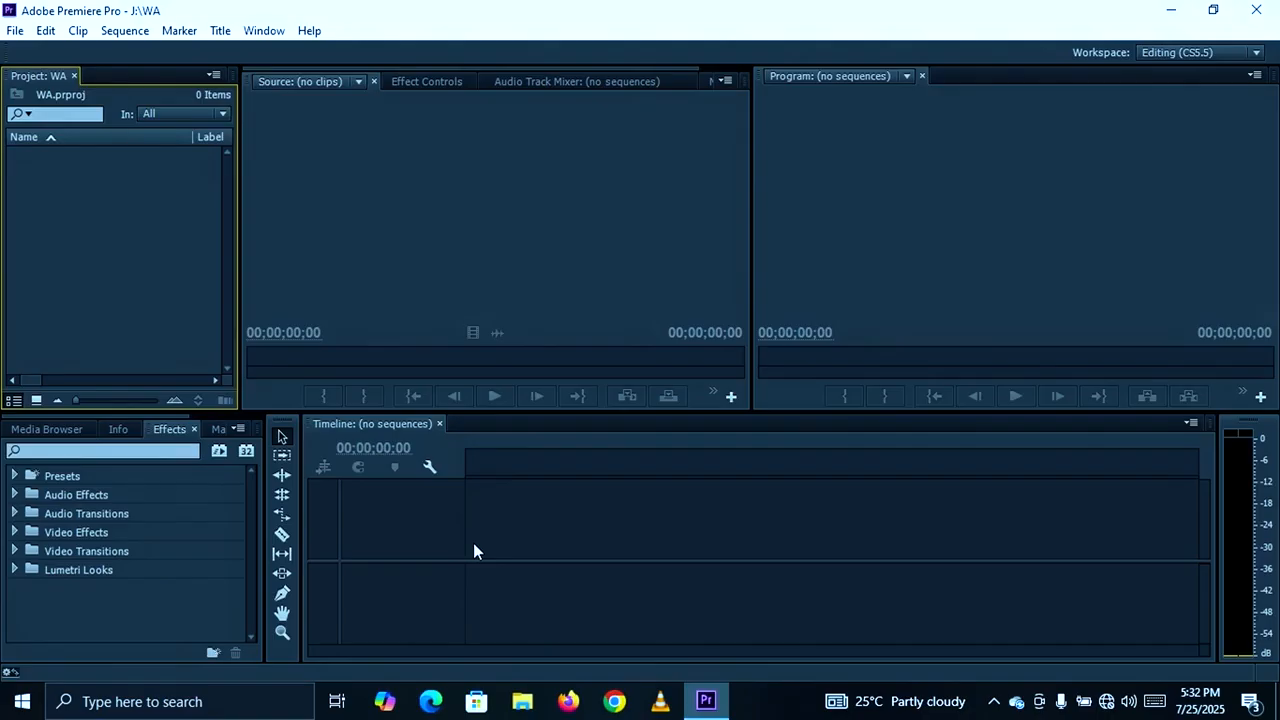
{"action": "right_click", "coordinate": [113, 242]}
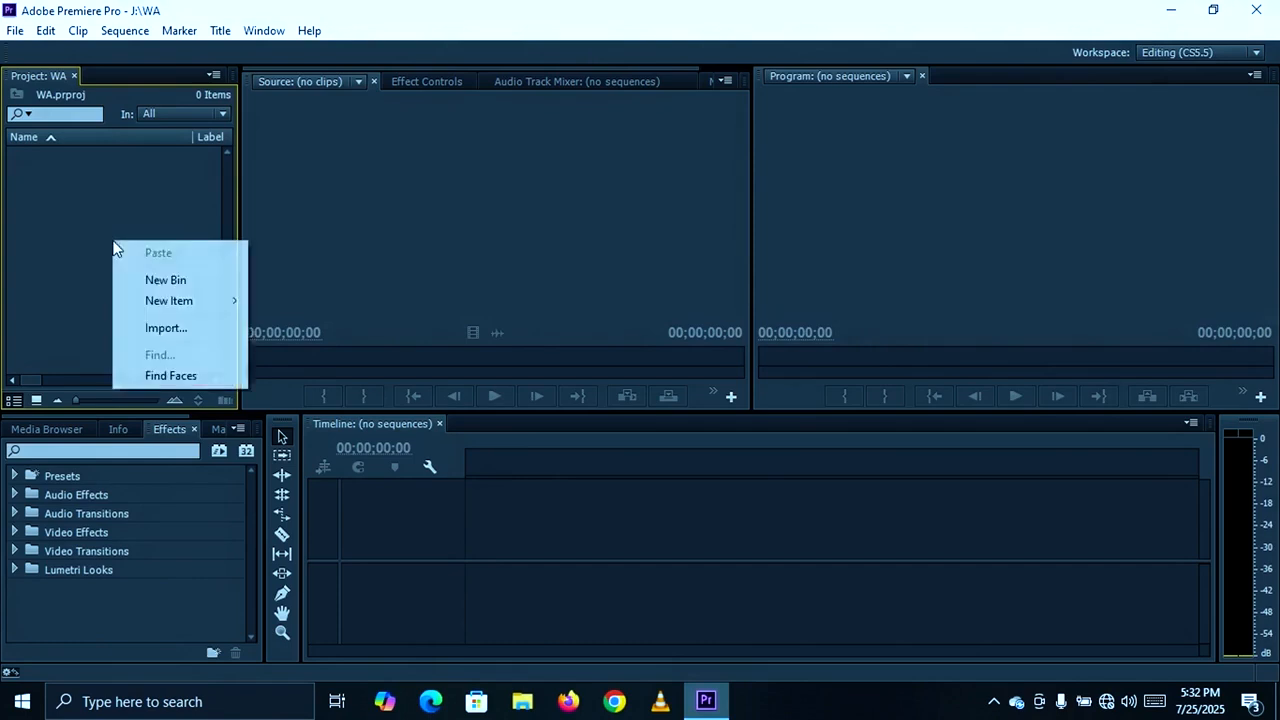
{"action": "left_click", "coordinate": [163, 328]}
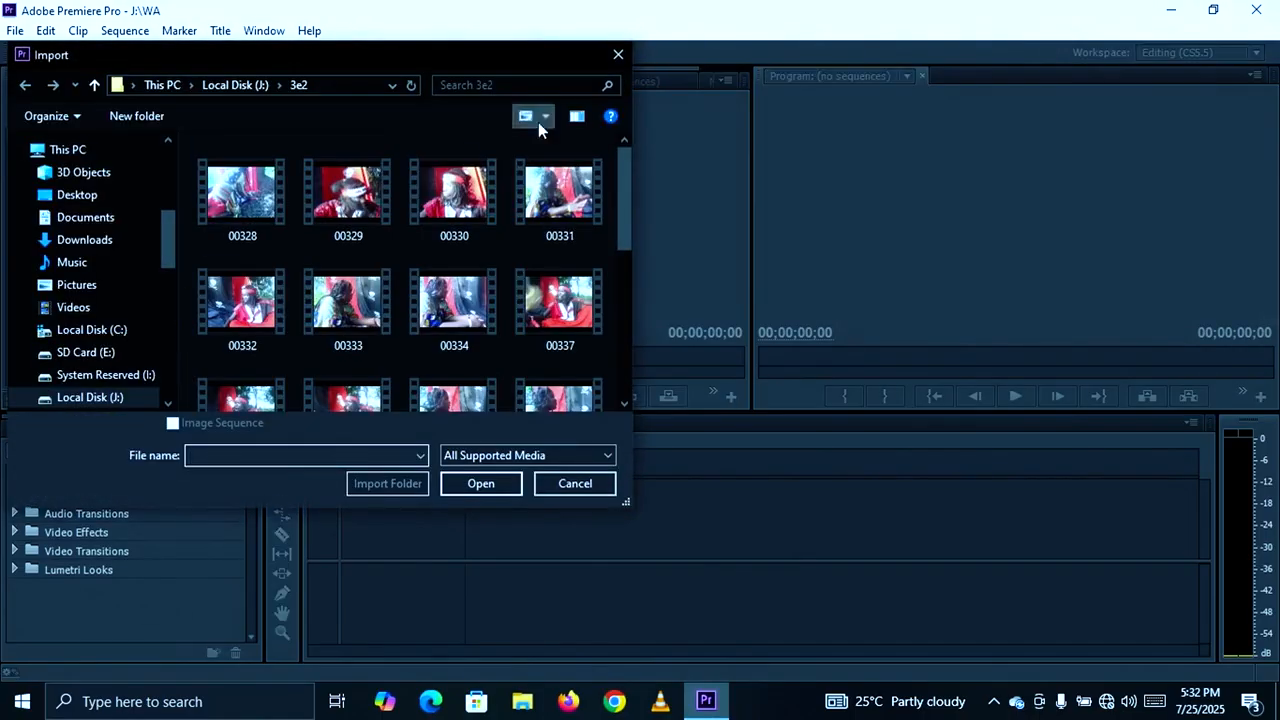
{"action": "left_click", "coordinate": [619, 54]}
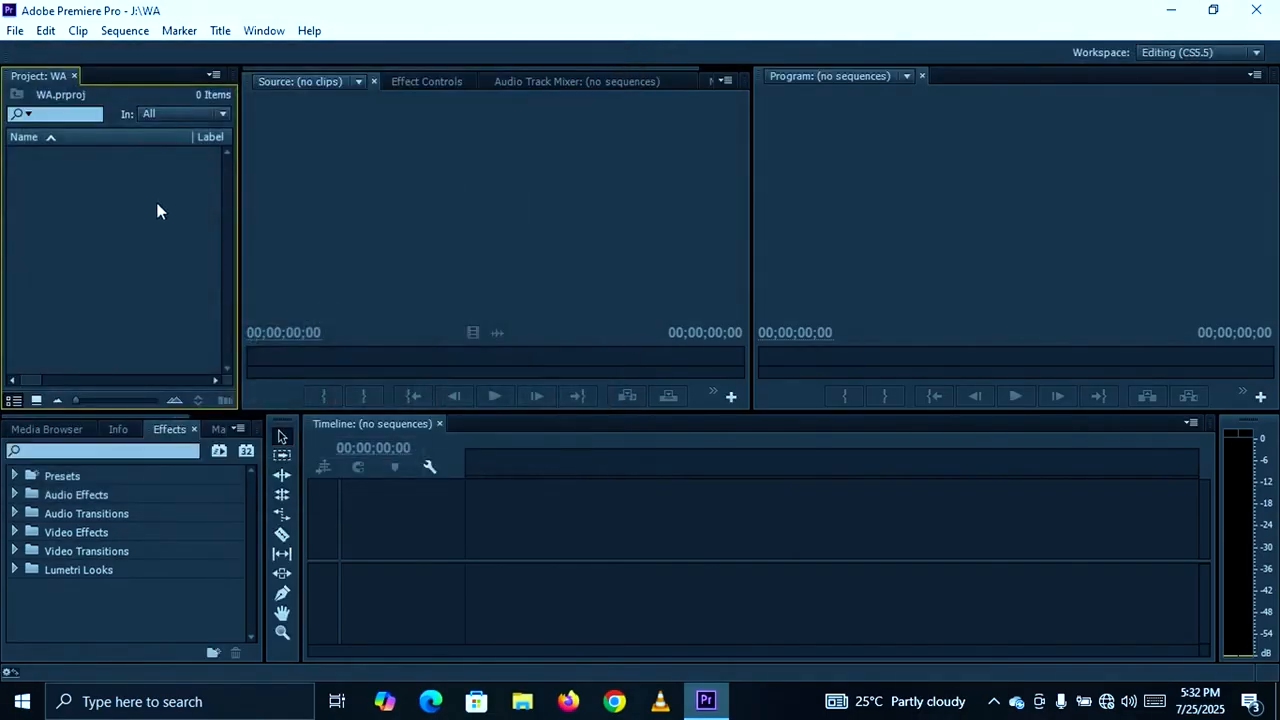
- Import the video clips 00328 to 00334 and 00337 from the 3e2 folder on Local Disk (J:)
{"action": "double_click", "coordinate": [127, 220]}
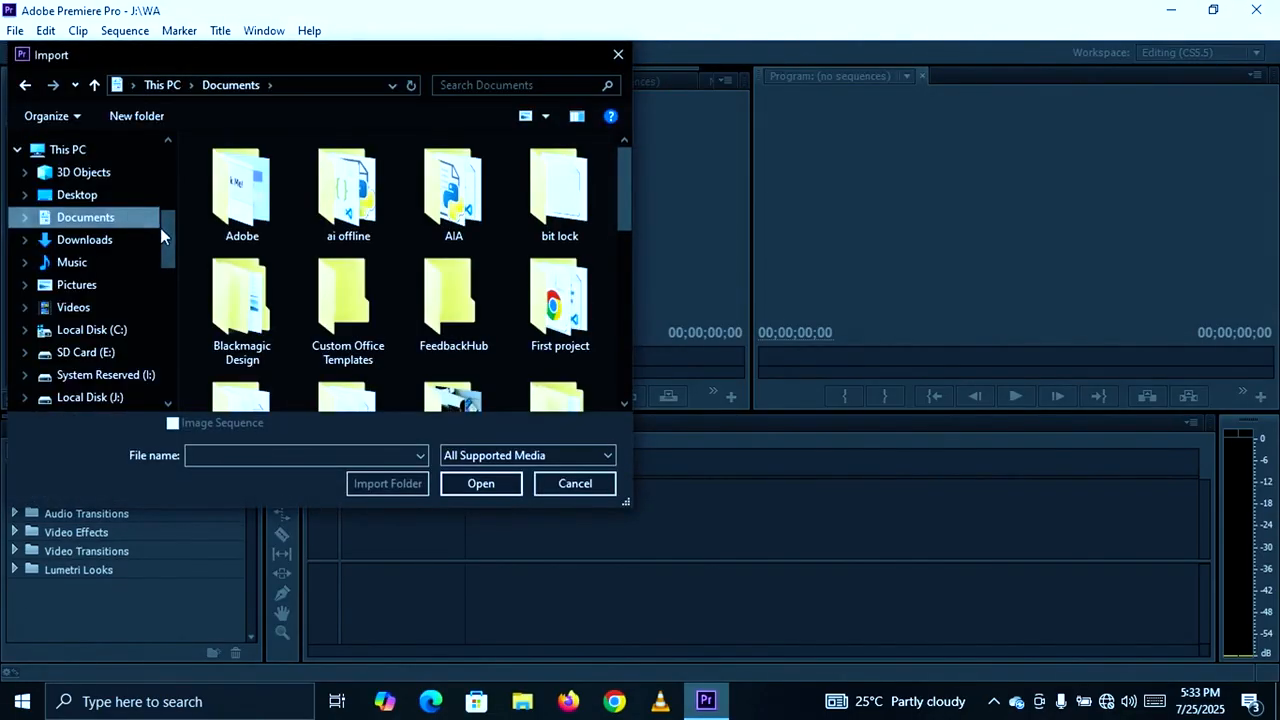
{"action": "left_click_drag", "start_coordinate": [169, 232], "coordinate": [172, 257]}
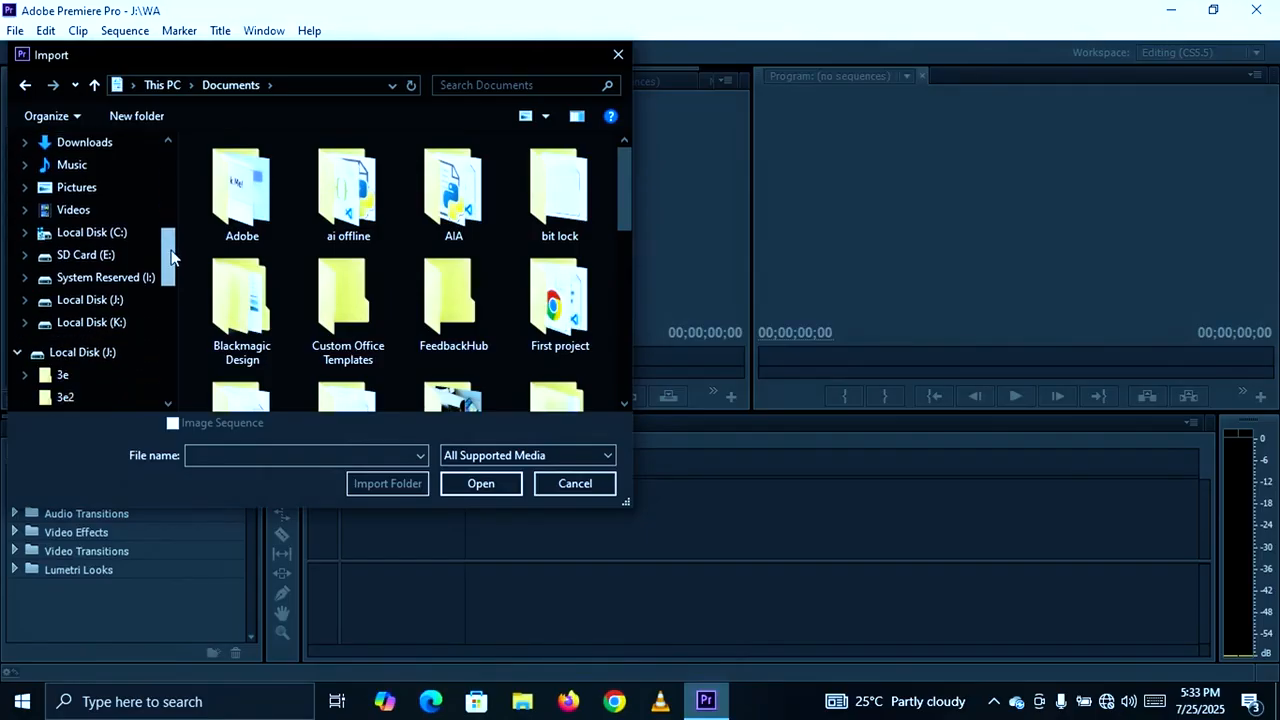
{"action": "left_click", "coordinate": [116, 301]}
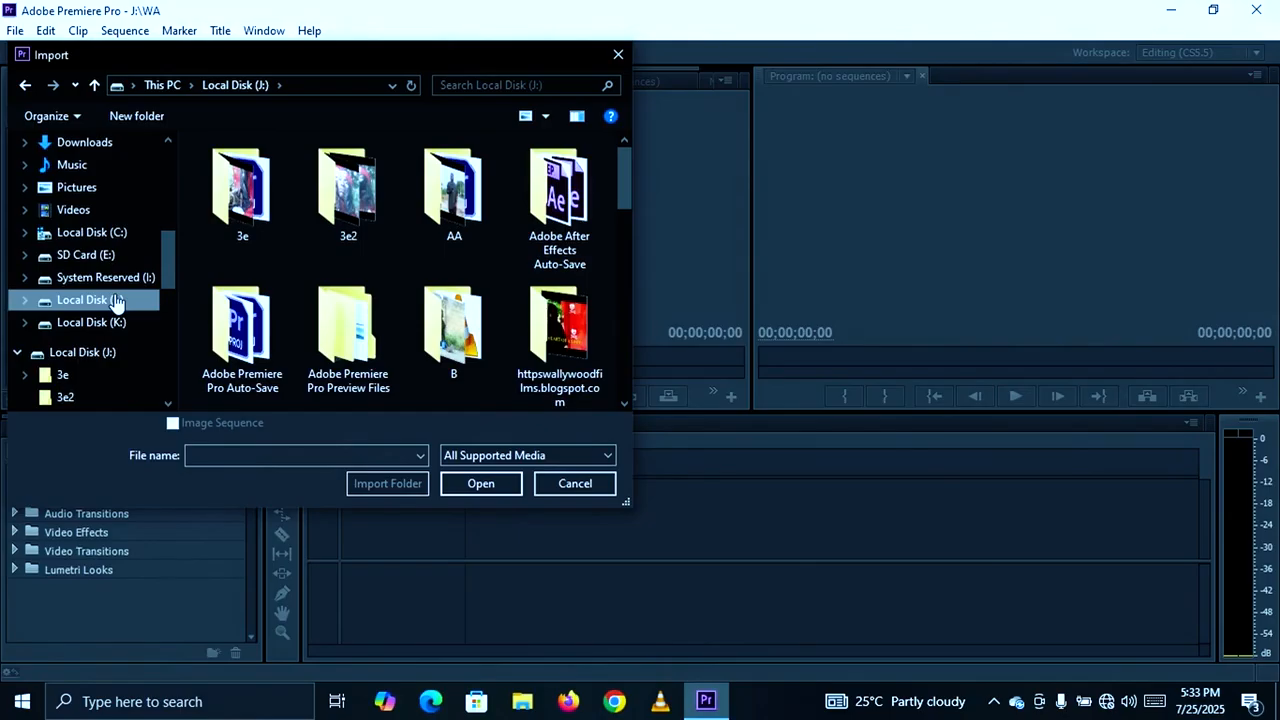
{"action": "double_click", "coordinate": [364, 218]}
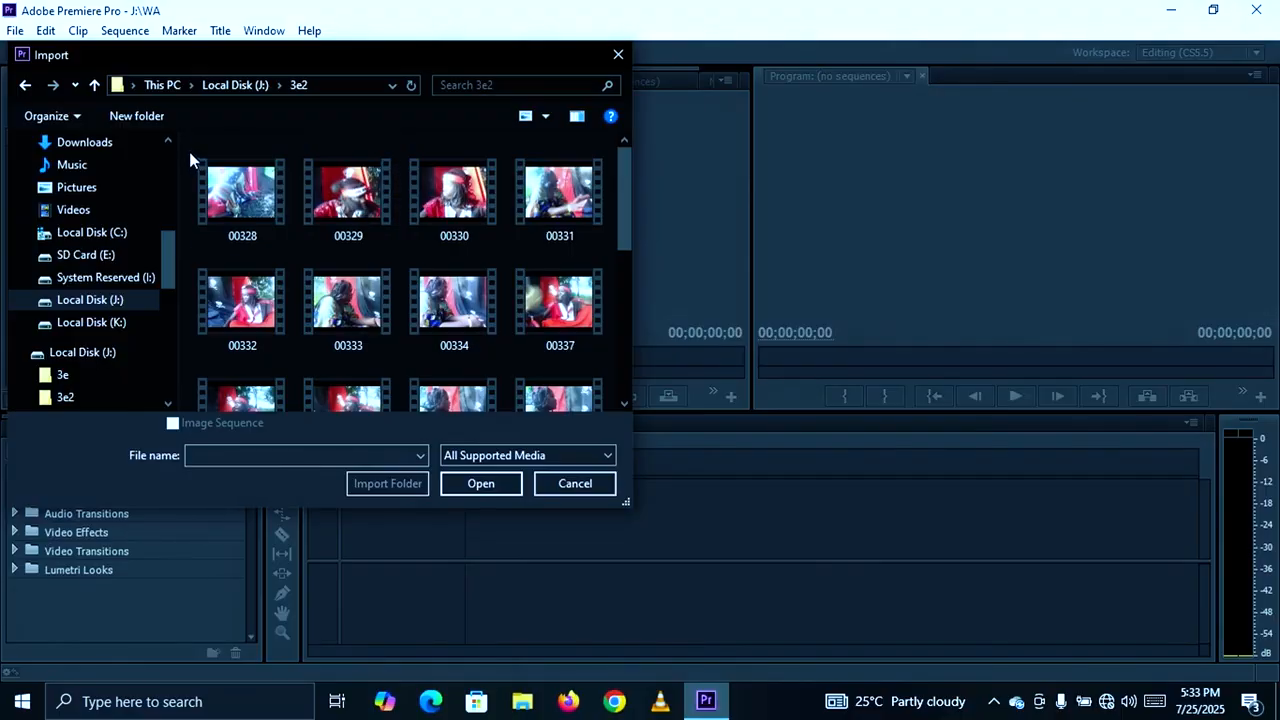
{"action": "left_click_drag", "start_coordinate": [190, 158], "coordinate": [608, 324]}
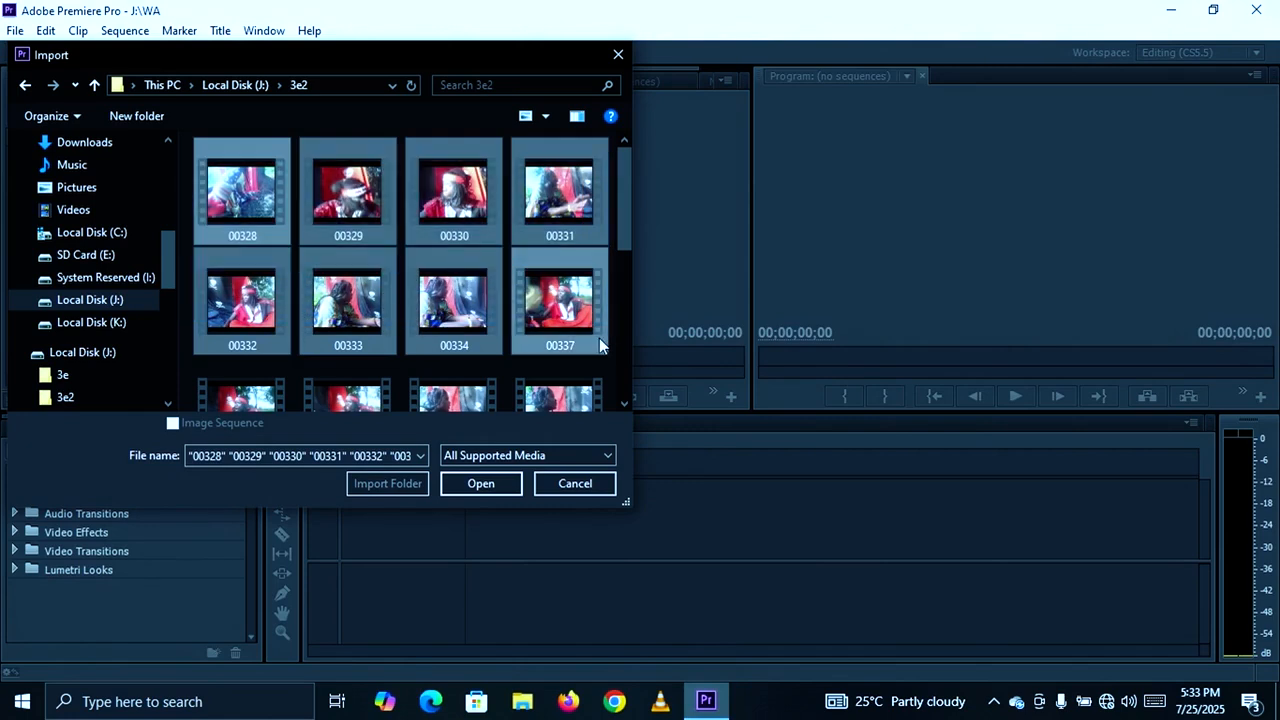
{"action": "left_click", "coordinate": [502, 485]}
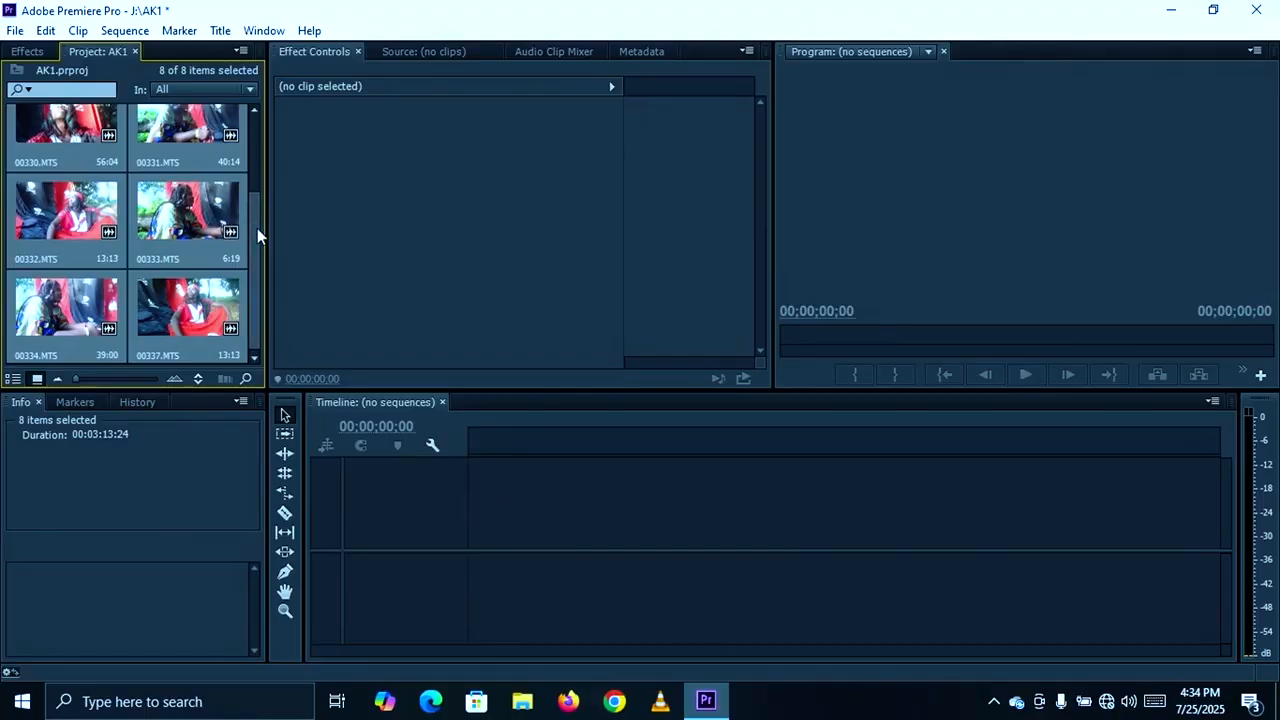
- Create a new sequence from the imported clip 00330.MTS
{"action": "left_click_drag", "start_coordinate": [257, 228], "coordinate": [262, 162]}
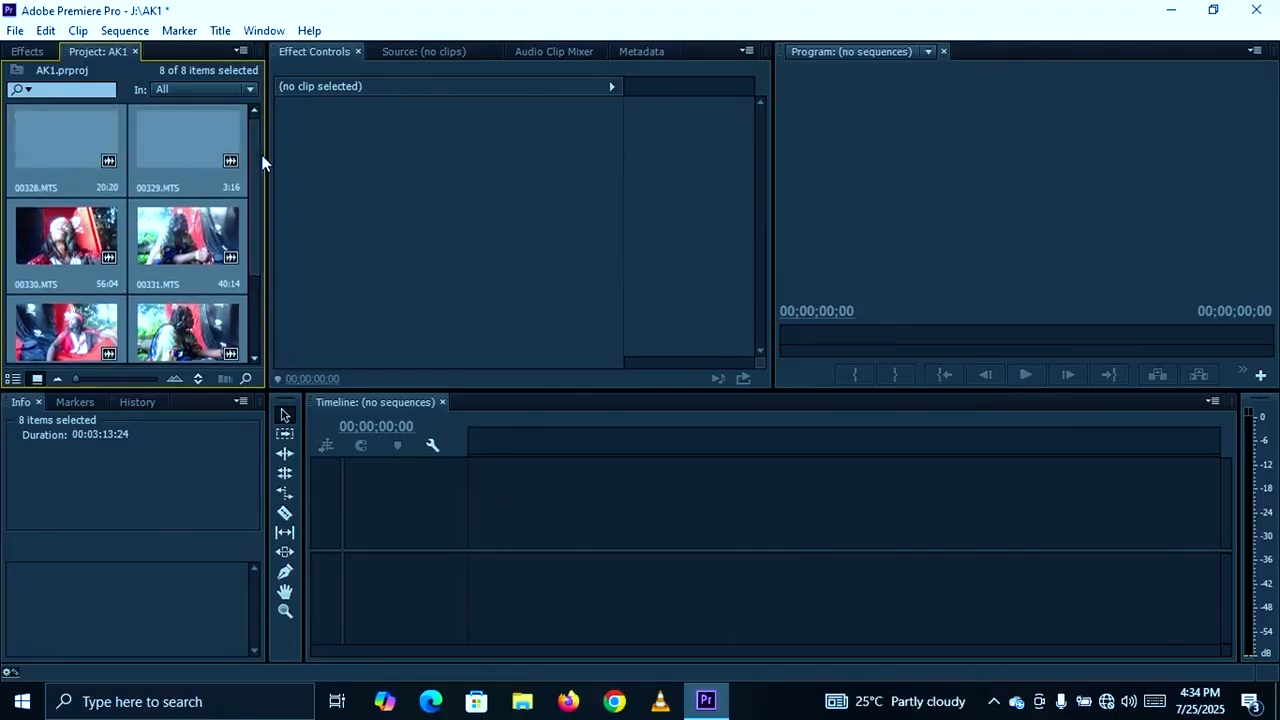
{"action": "left_click", "coordinate": [171, 236]}
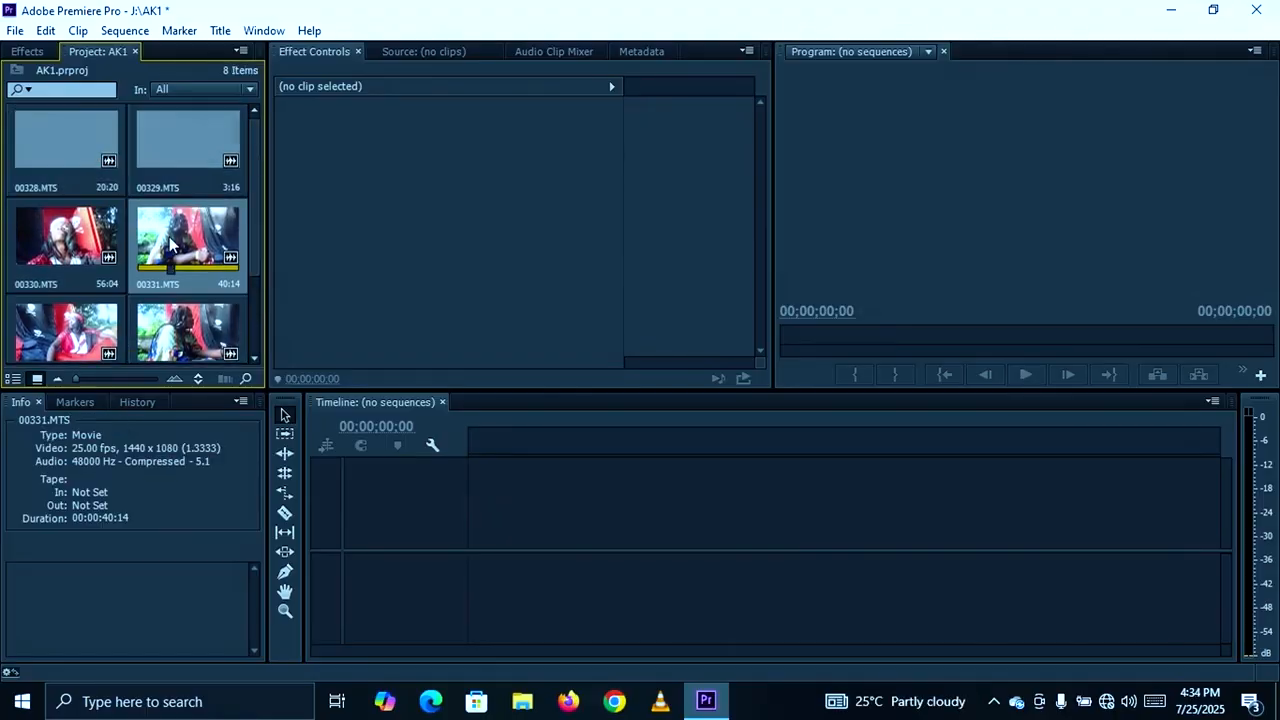
{"action": "left_click", "coordinate": [84, 248]}
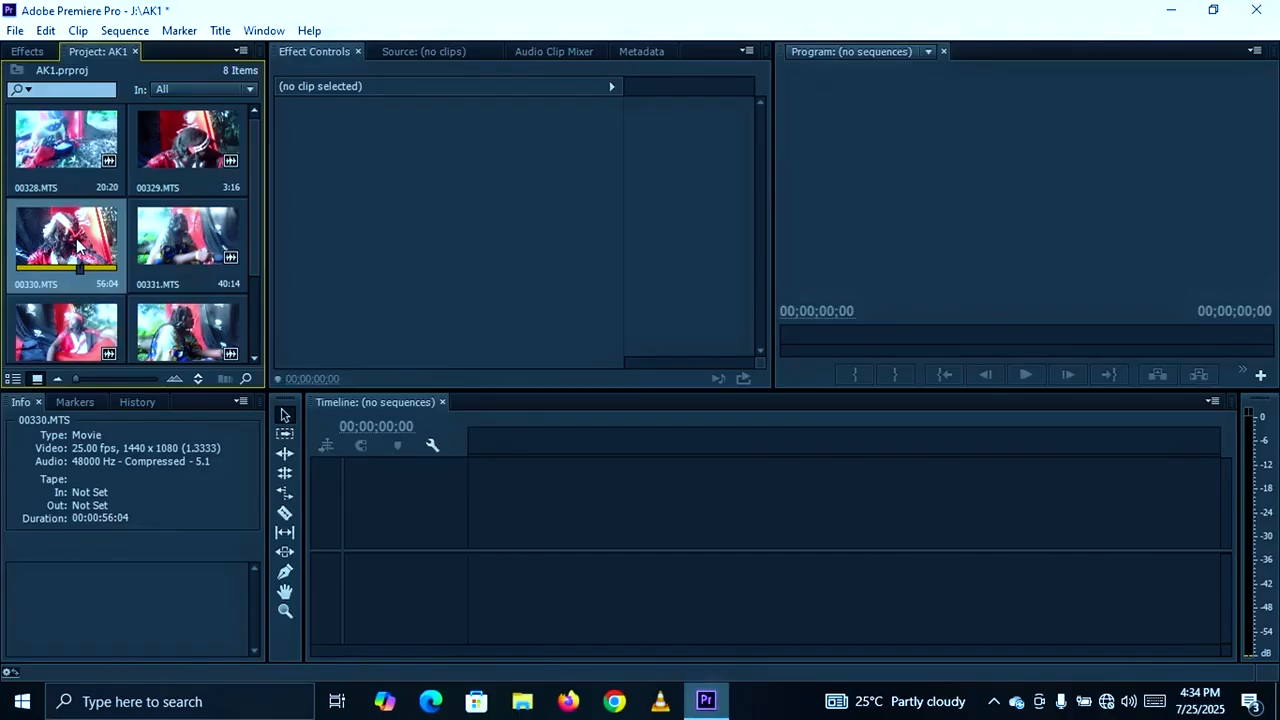
{"action": "right_click", "coordinate": [78, 245]}
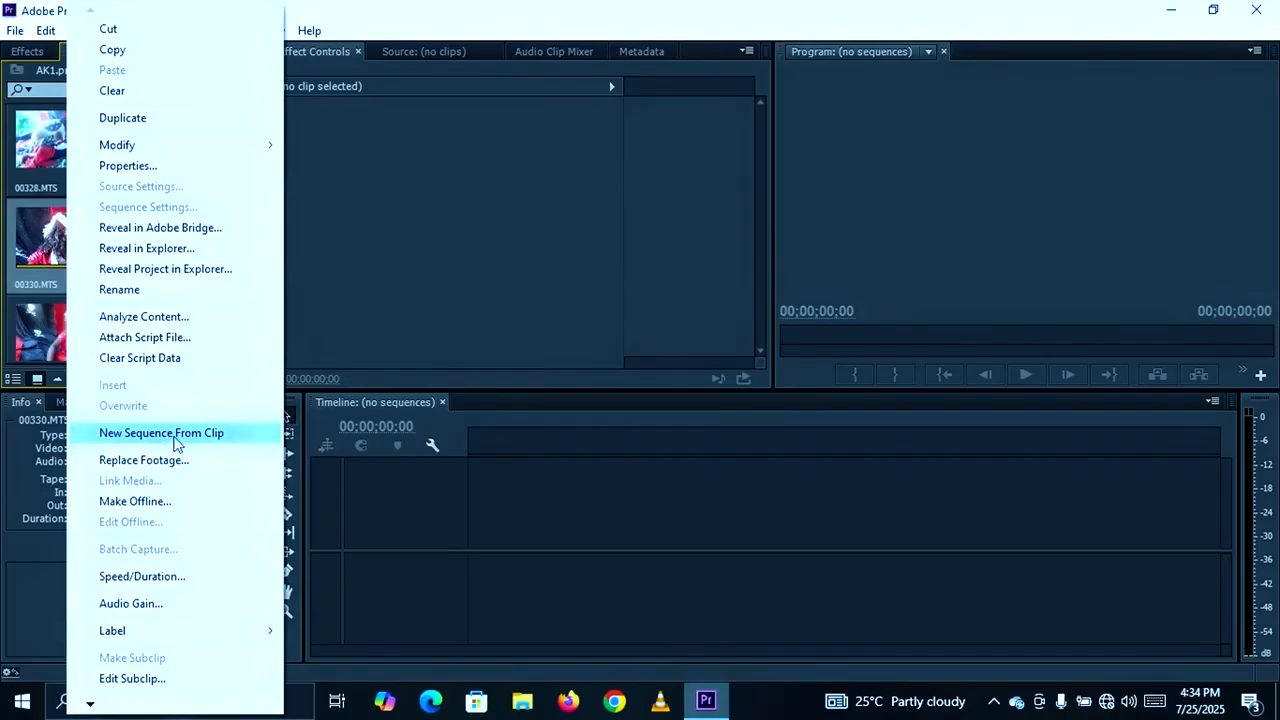
{"action": "left_click", "coordinate": [175, 440]}
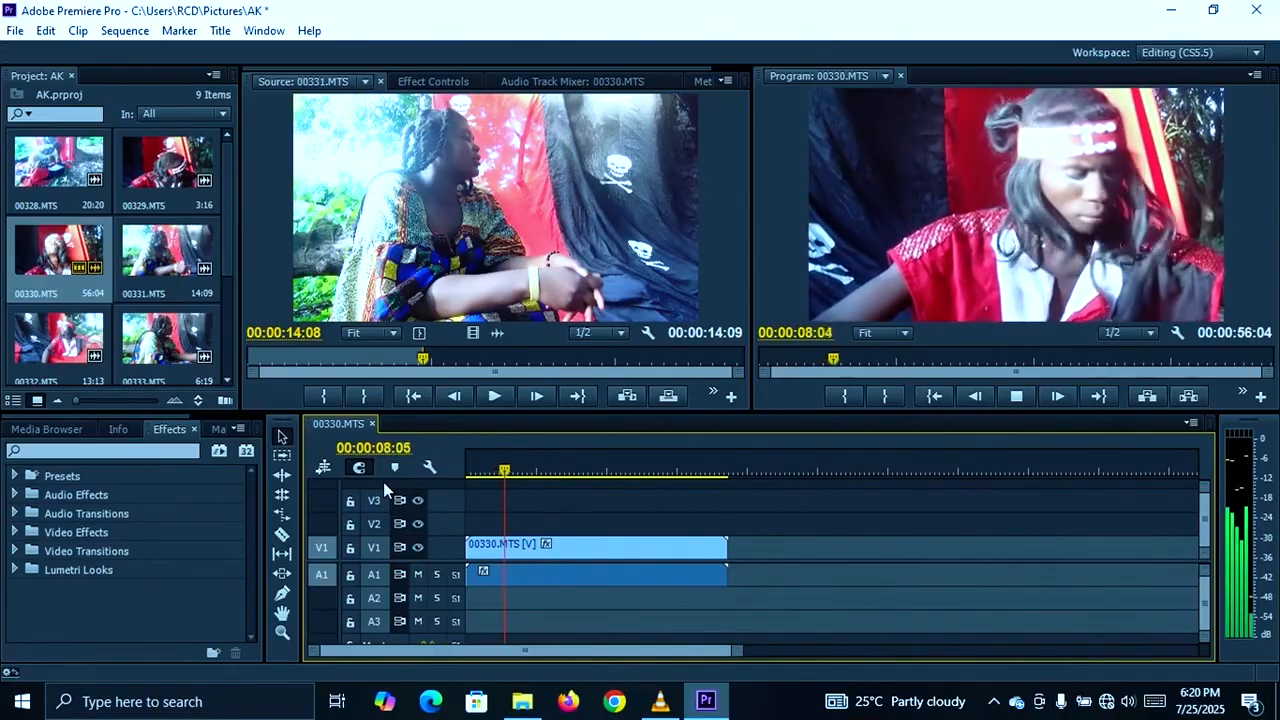
- Stop playback at 00:00:10:00, split the 00330.MTS timeline clip there and delete the part after the cut
{"action": "key", "text": "space"}
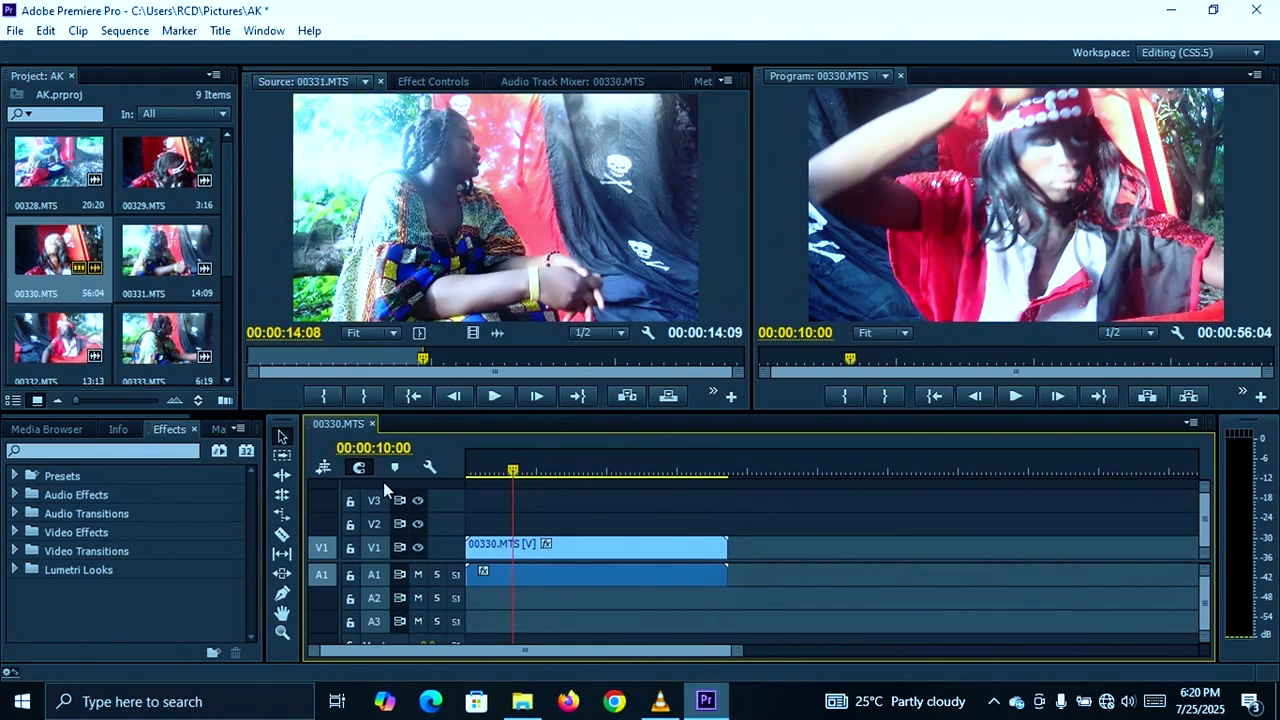
{"action": "left_click", "coordinate": [516, 553]}
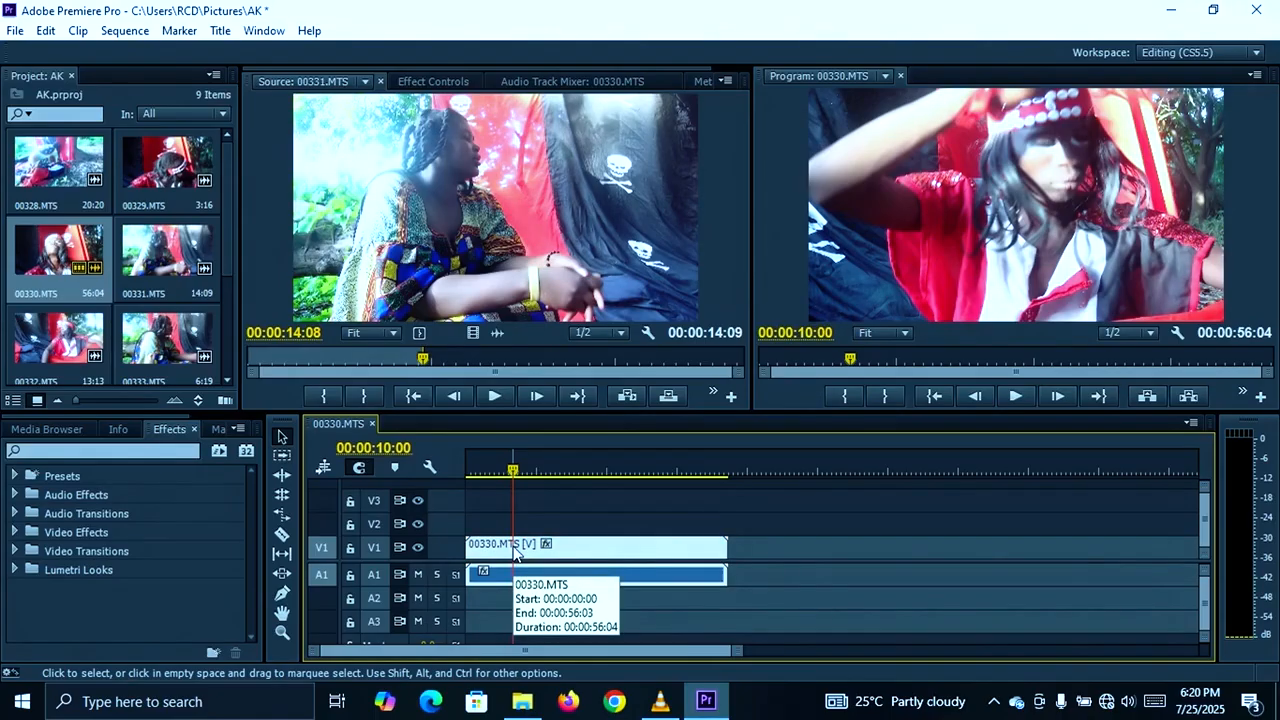
{"action": "key", "text": "c"}
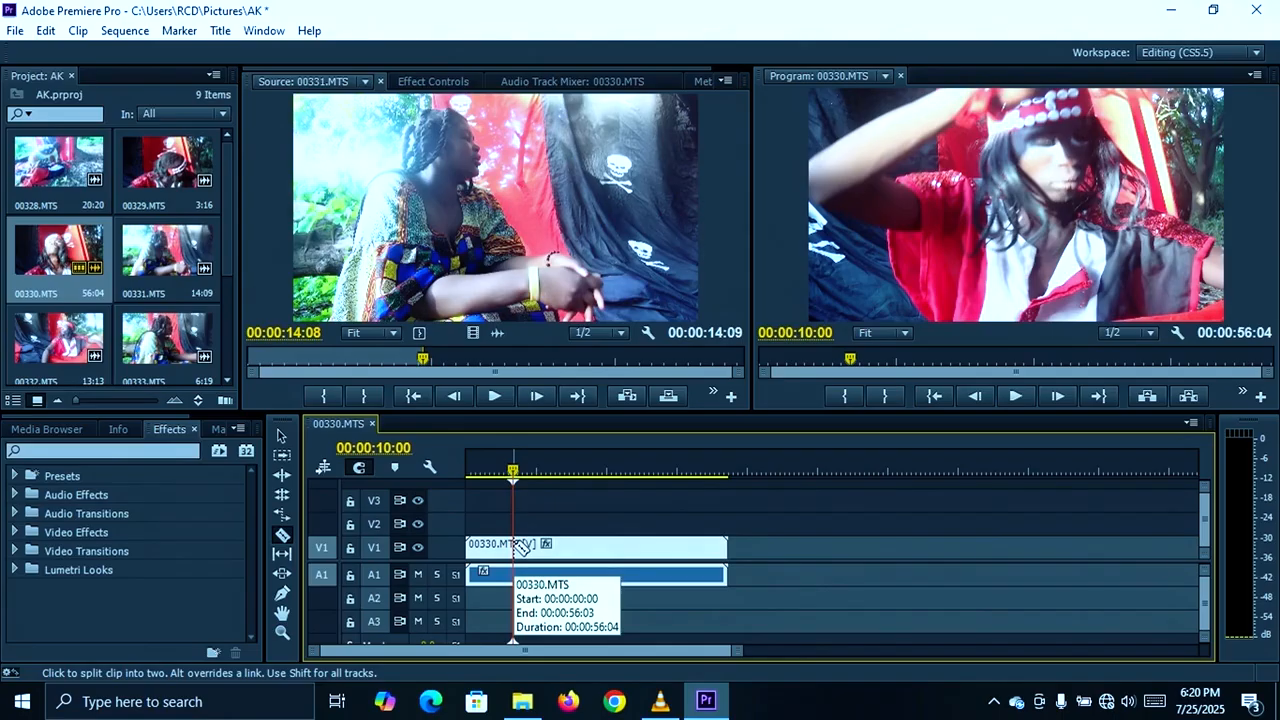
{"action": "key", "text": "v"}
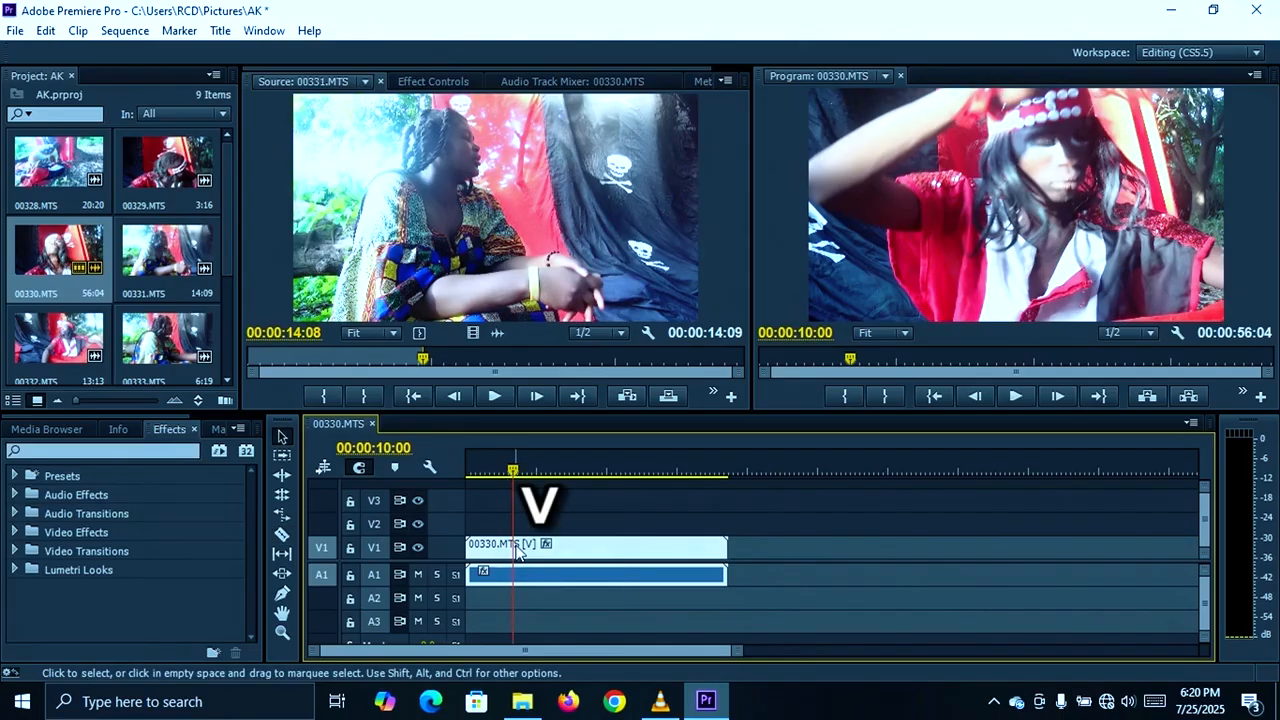
{"action": "key", "text": "c"}
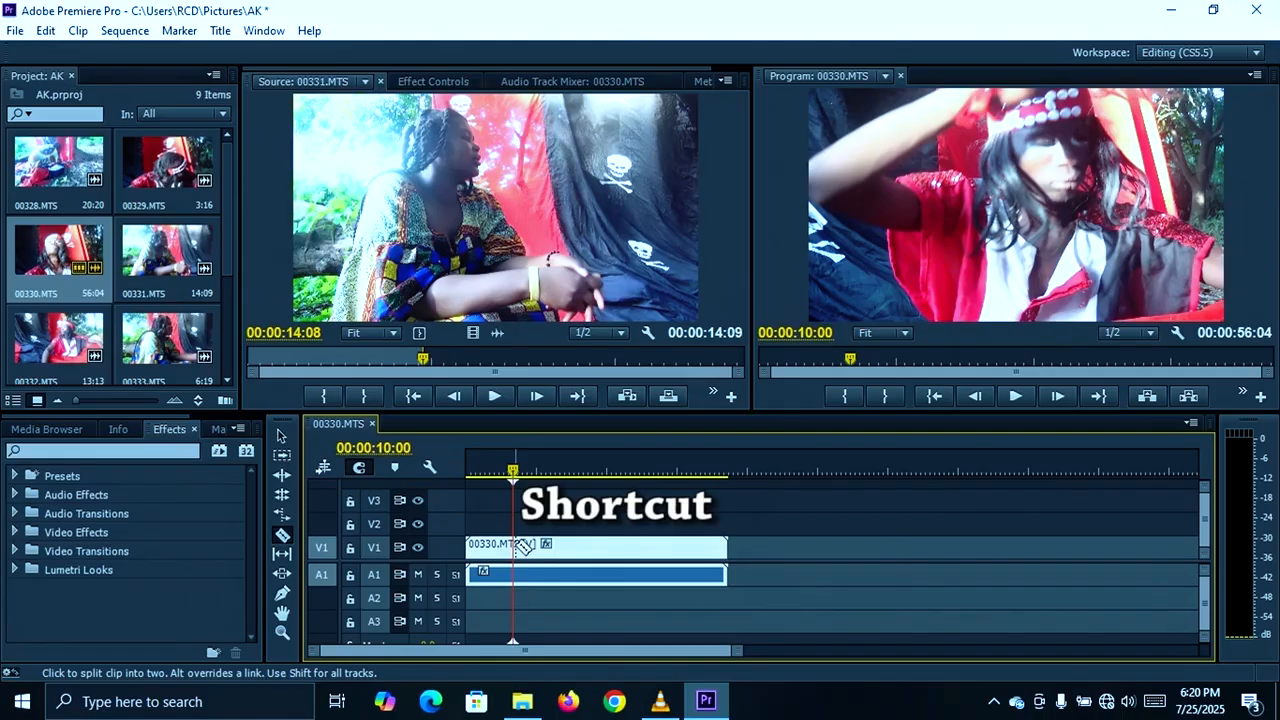
{"action": "key", "text": "v"}
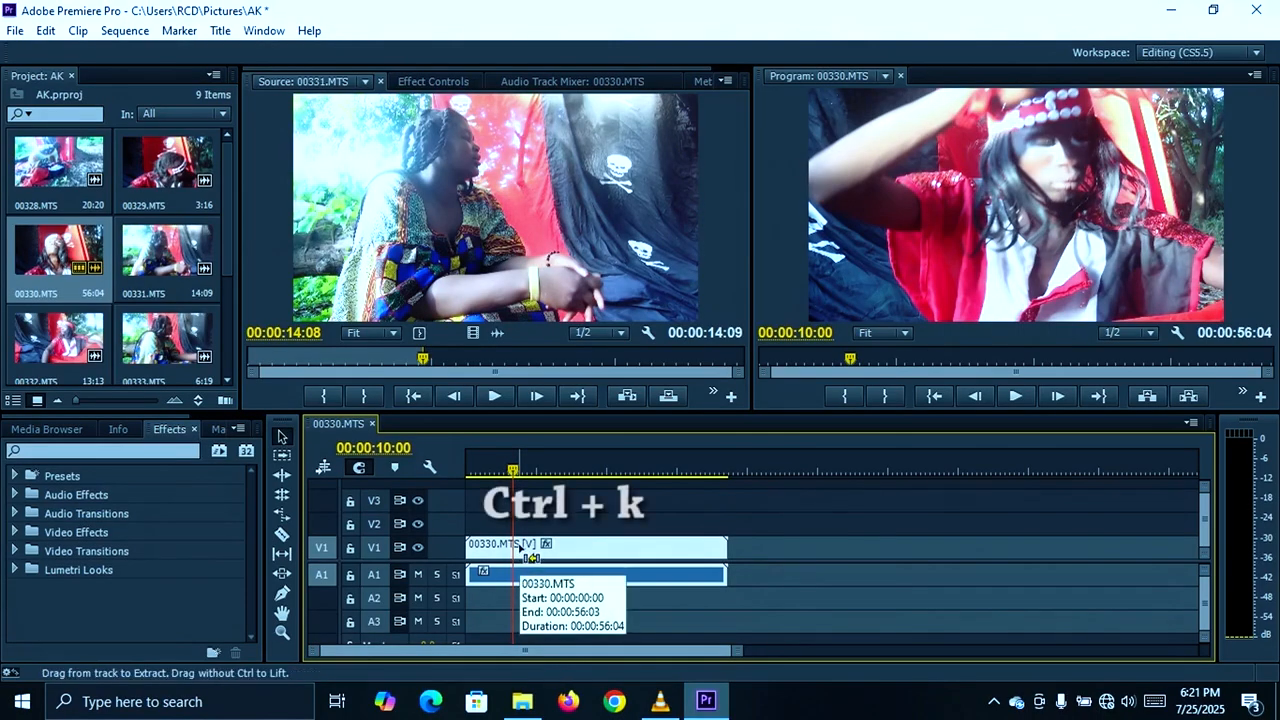
{"action": "key", "text": "ctrl+k"}
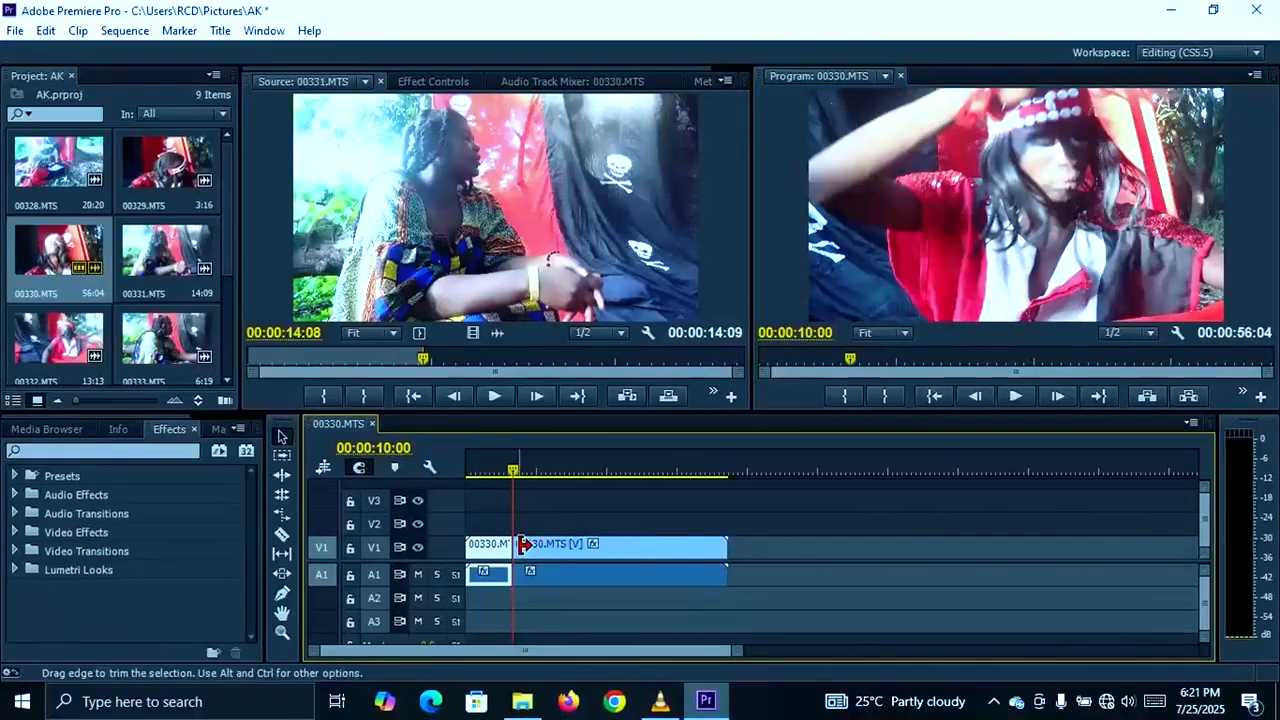
{"action": "left_click", "coordinate": [553, 552]}
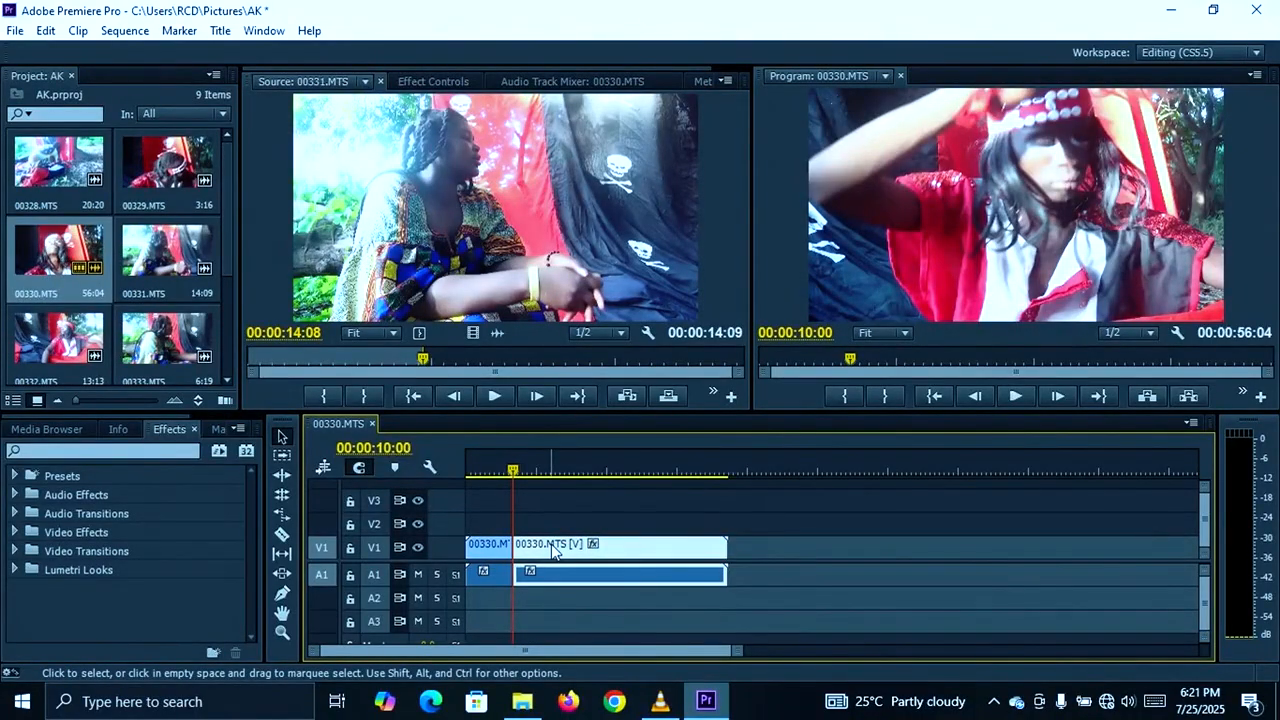
{"action": "key", "text": "Delete"}
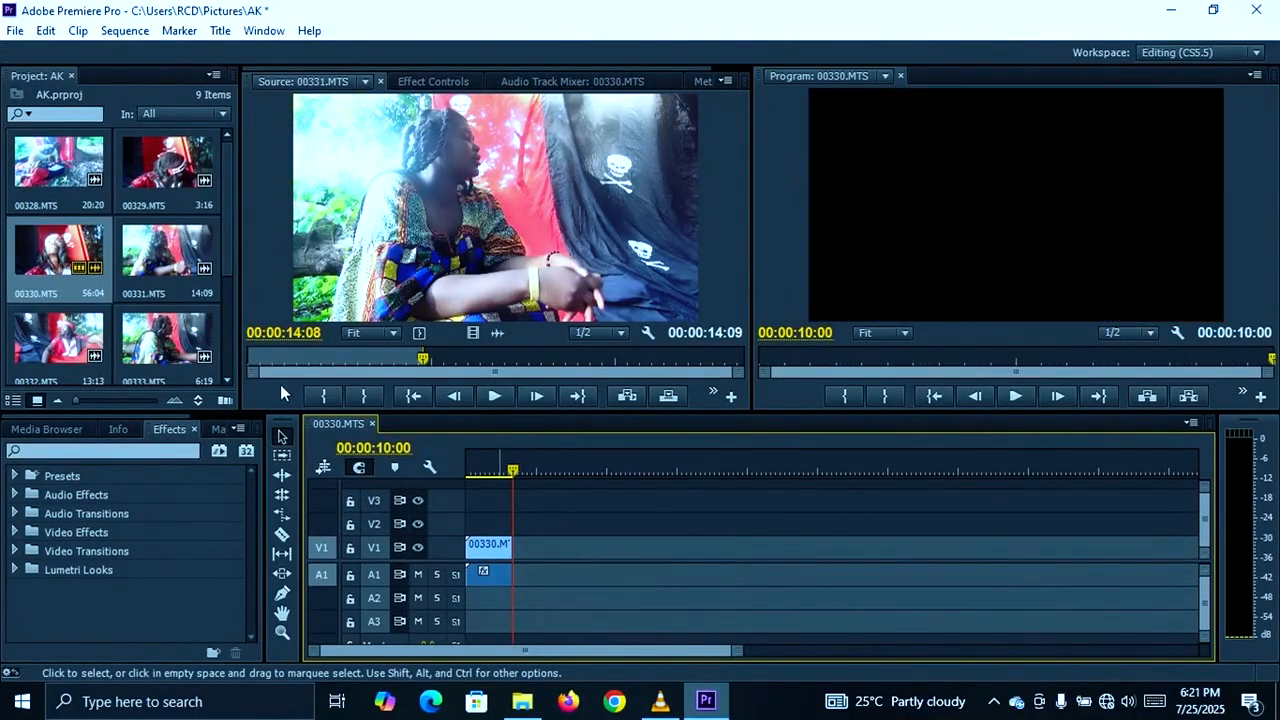
- Load clip 00331.MTS into the Source Monitor and move its playhead back to 00:00:00:00
{"action": "left_click", "coordinate": [152, 261]}
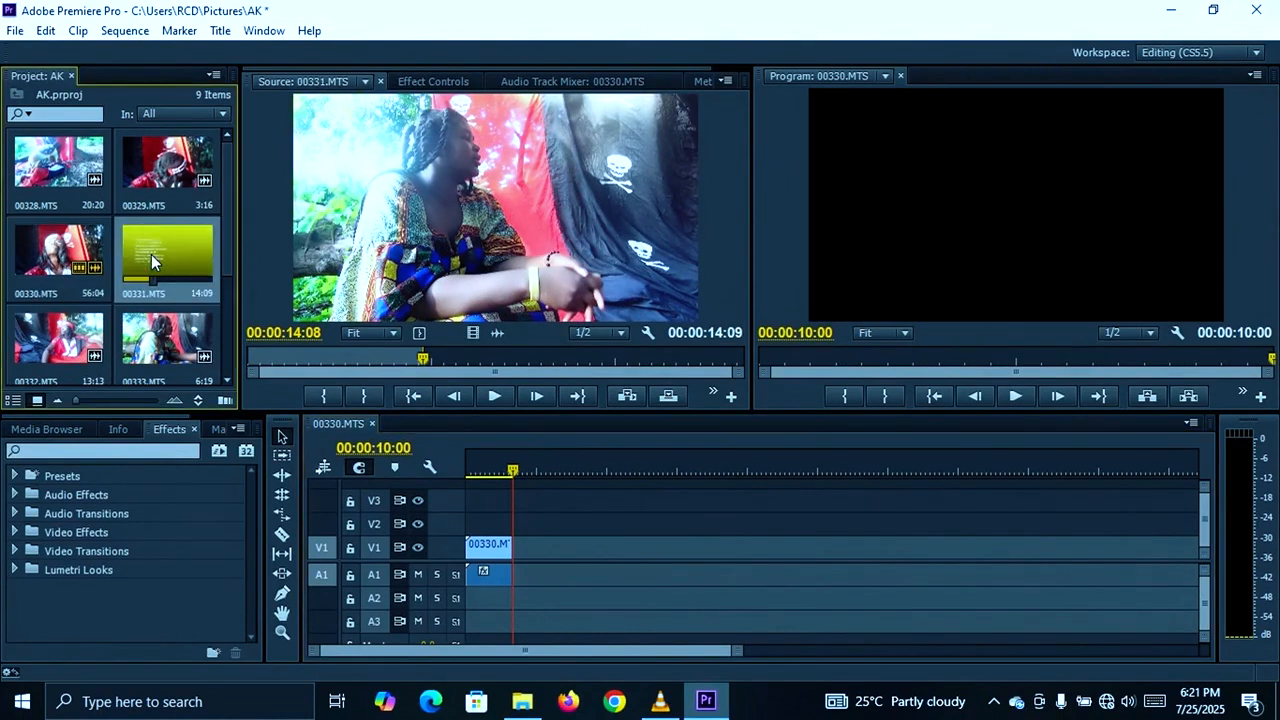
{"action": "double_click", "coordinate": [152, 256]}
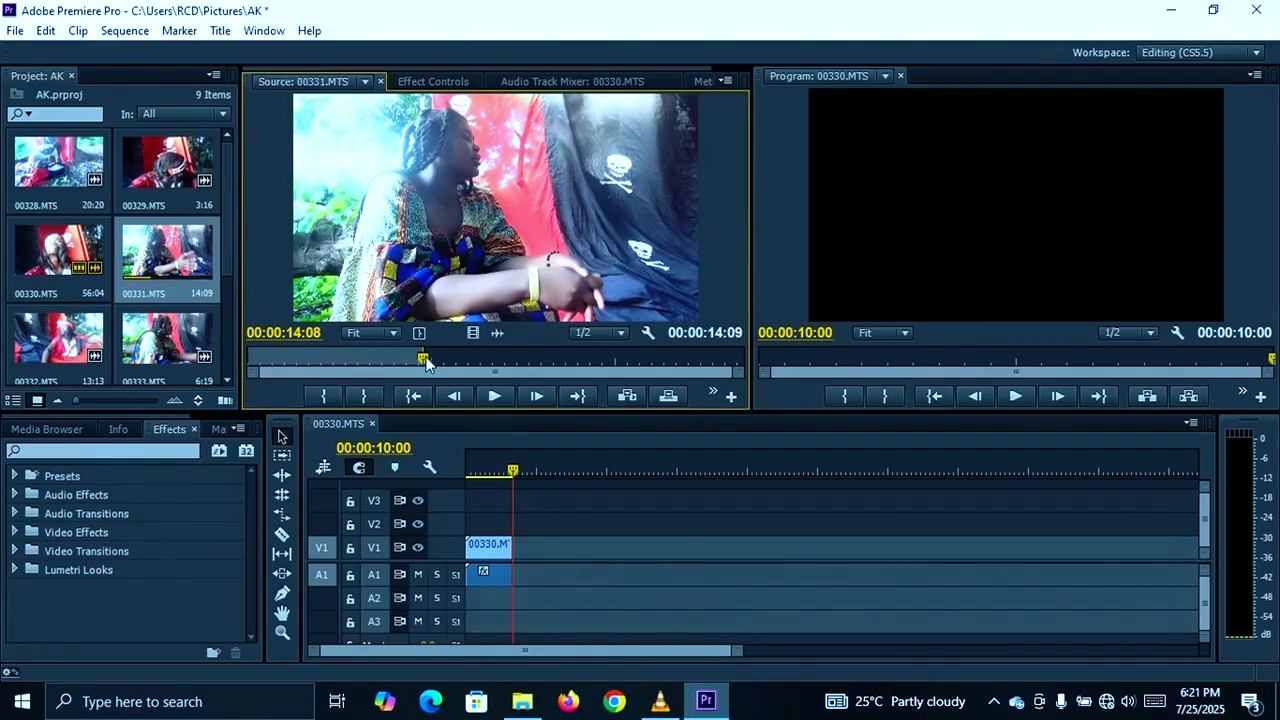
{"action": "left_click_drag", "start_coordinate": [425, 362], "coordinate": [222, 390]}
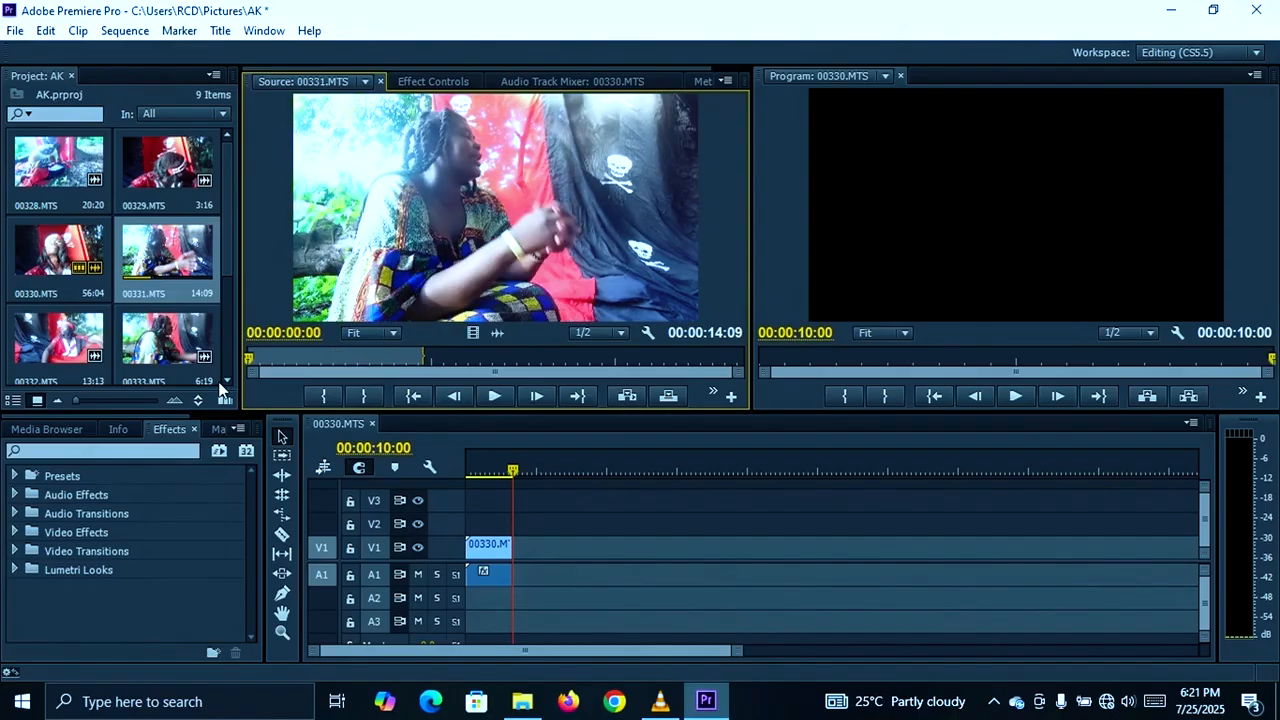
- Preview clip 00331.MTS in the Source Monitor and place it on tracks V1 and A1 directly after 00330.MTS
{"action": "key", "text": "space"}
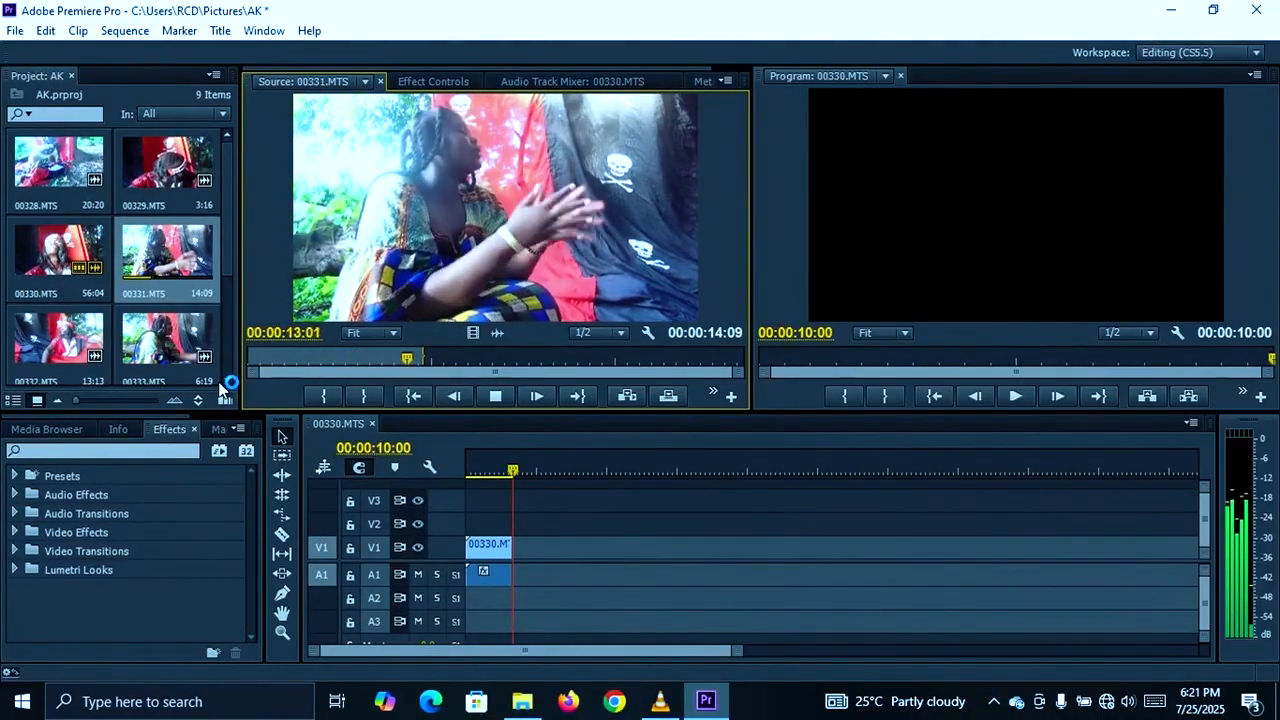
{"action": "key", "text": "space"}
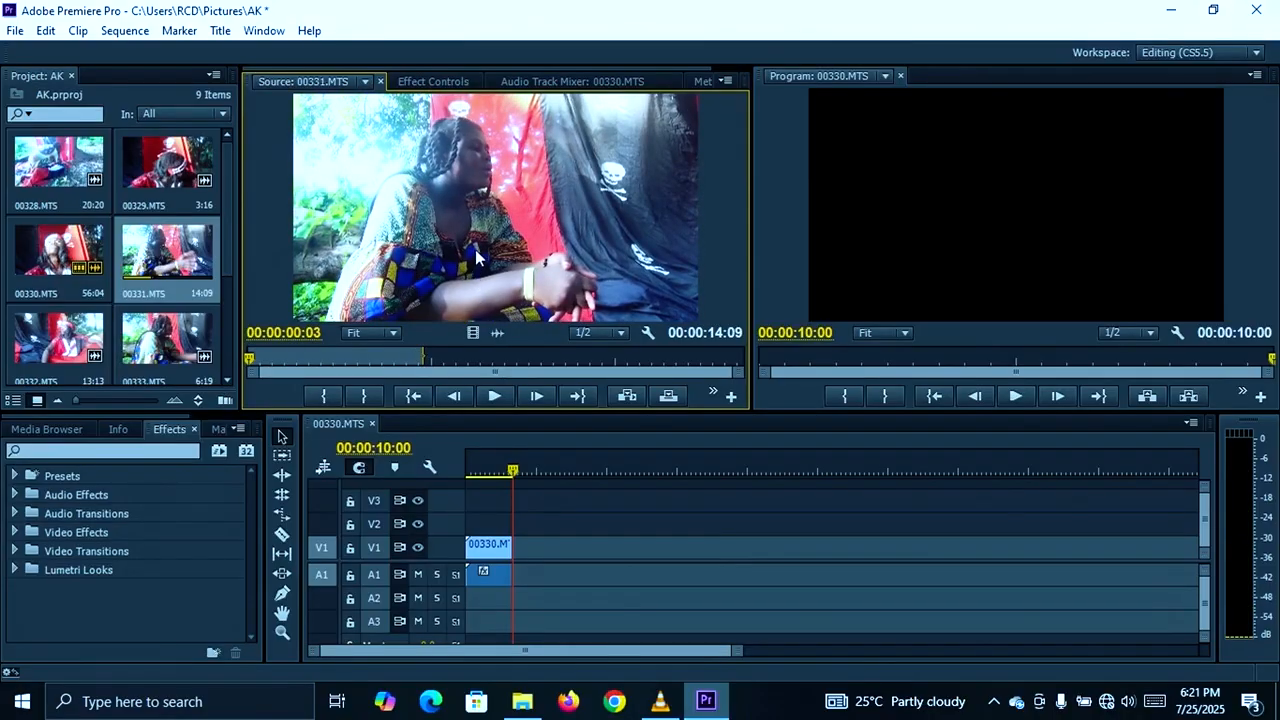
{"action": "left_click_drag", "start_coordinate": [495, 328], "coordinate": [525, 550]}
- Play the sequence, stop at 00:00:13:07 and split the 00331.MTS timeline clip there
{"action": "key", "text": "Return"}
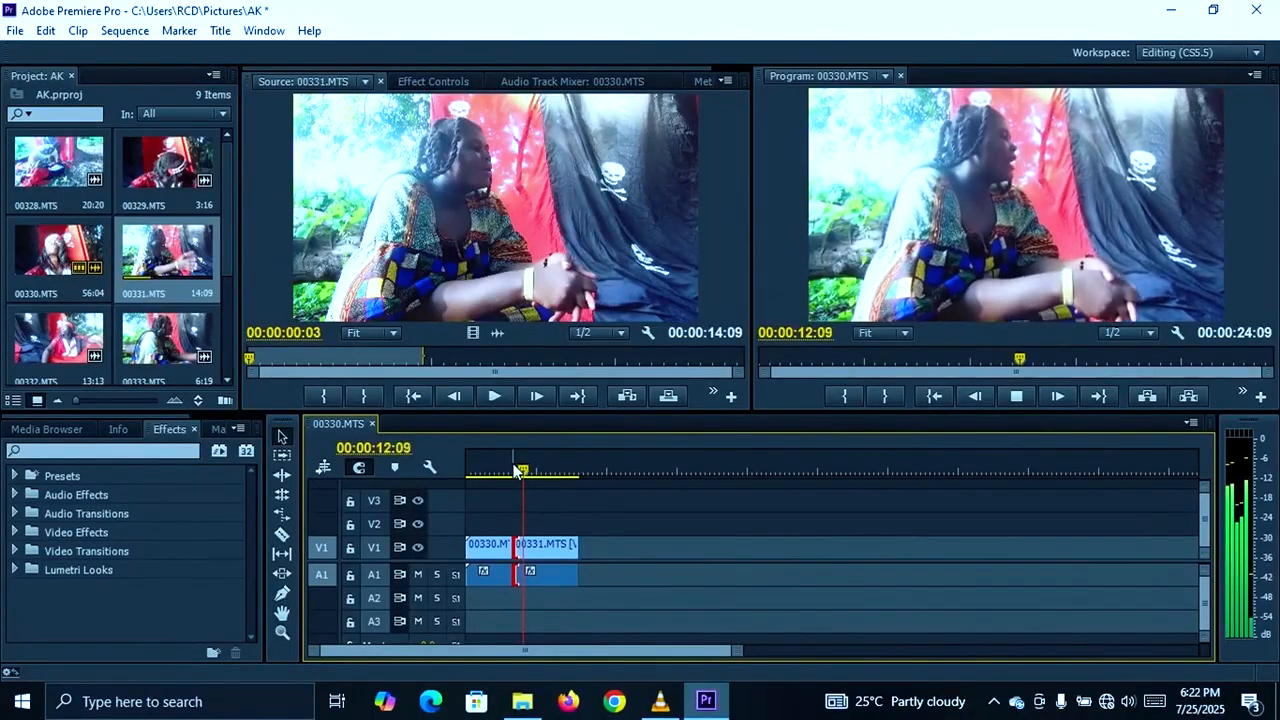
{"action": "key", "text": "space"}
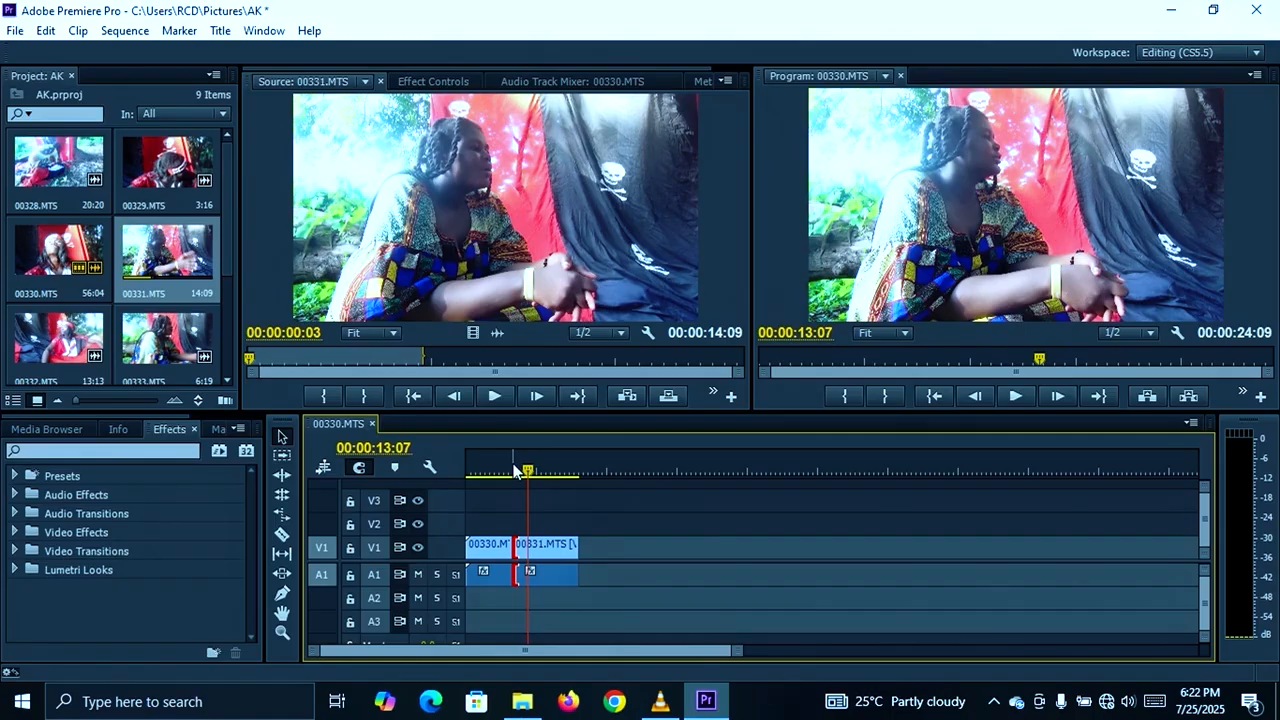
{"action": "left_click", "coordinate": [540, 552]}
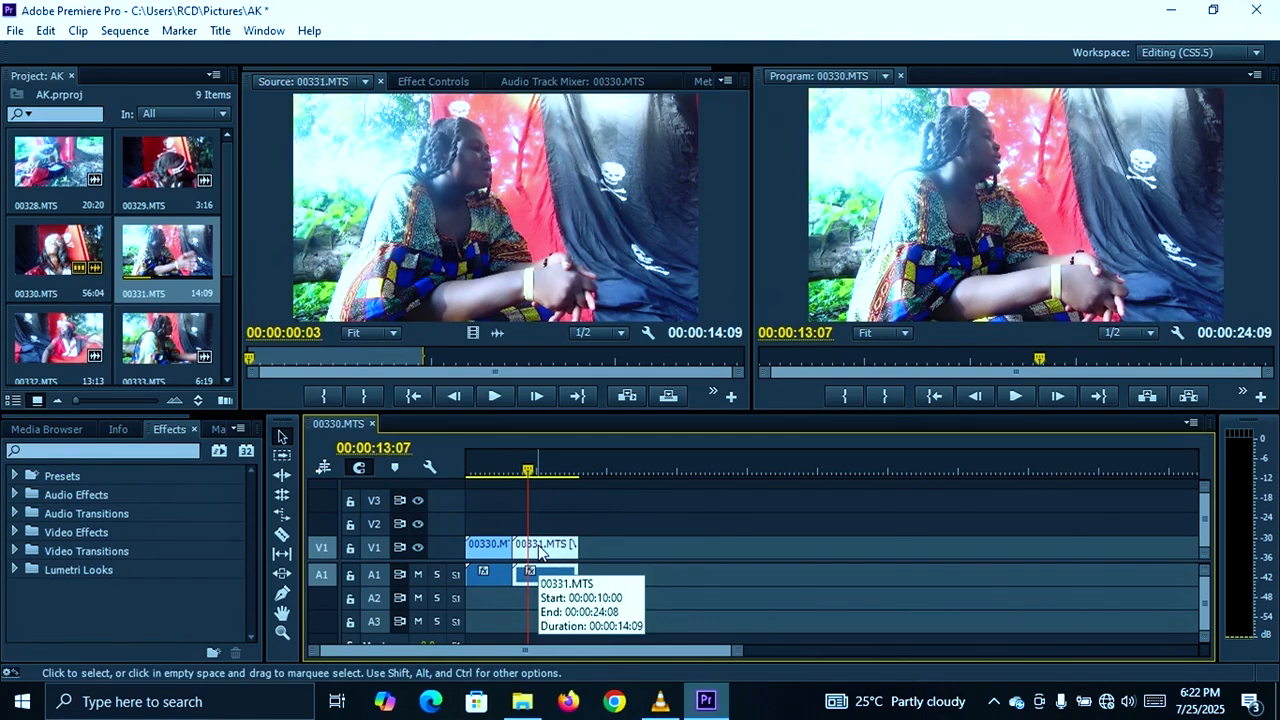
{"action": "key", "text": "ctrl+k"}
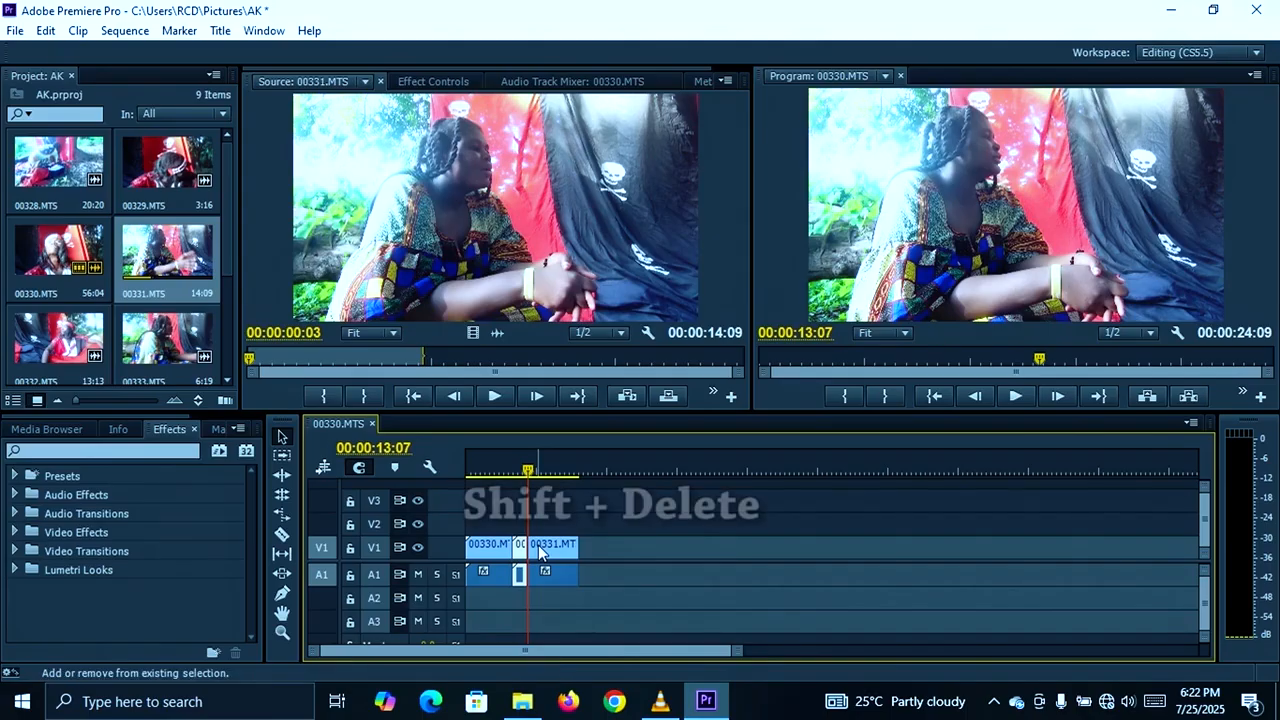
- Ripple-delete the short 00331.MTS segment before the cut, undo the deletion and ripple-delete that segment again
{"action": "key", "text": "shift+Delete"}
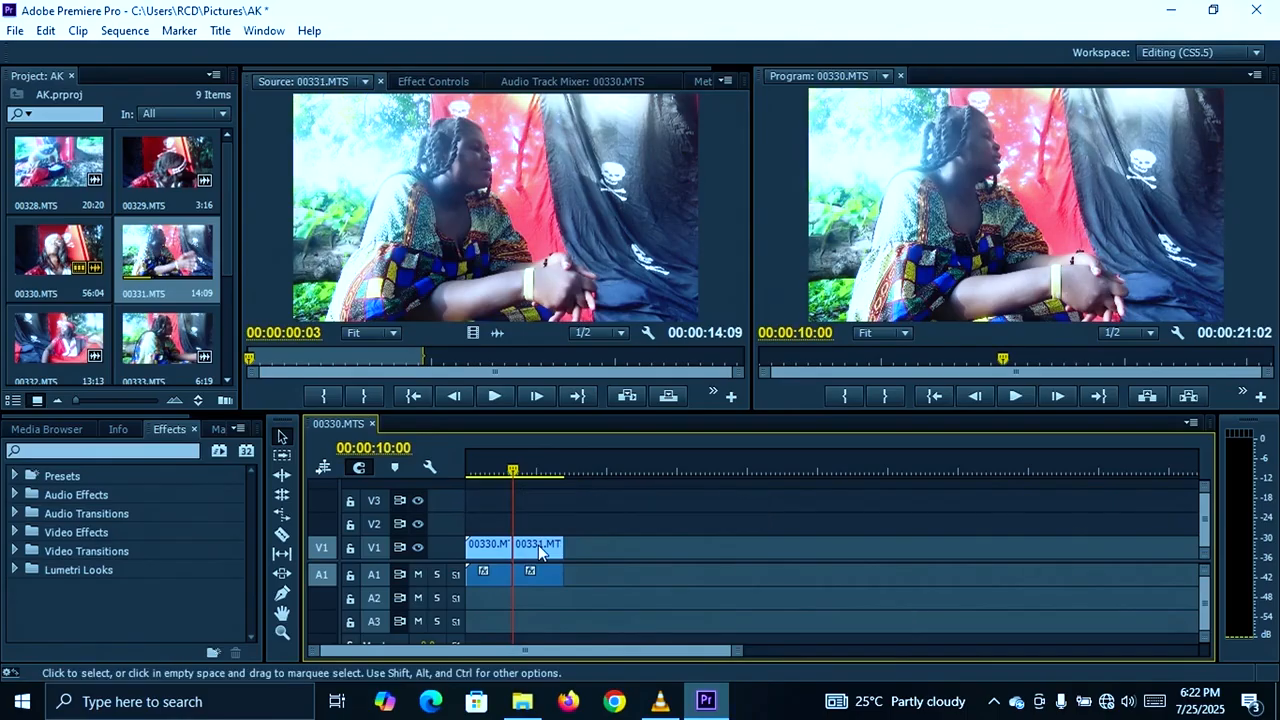
{"action": "key", "text": "ctrl+z"}
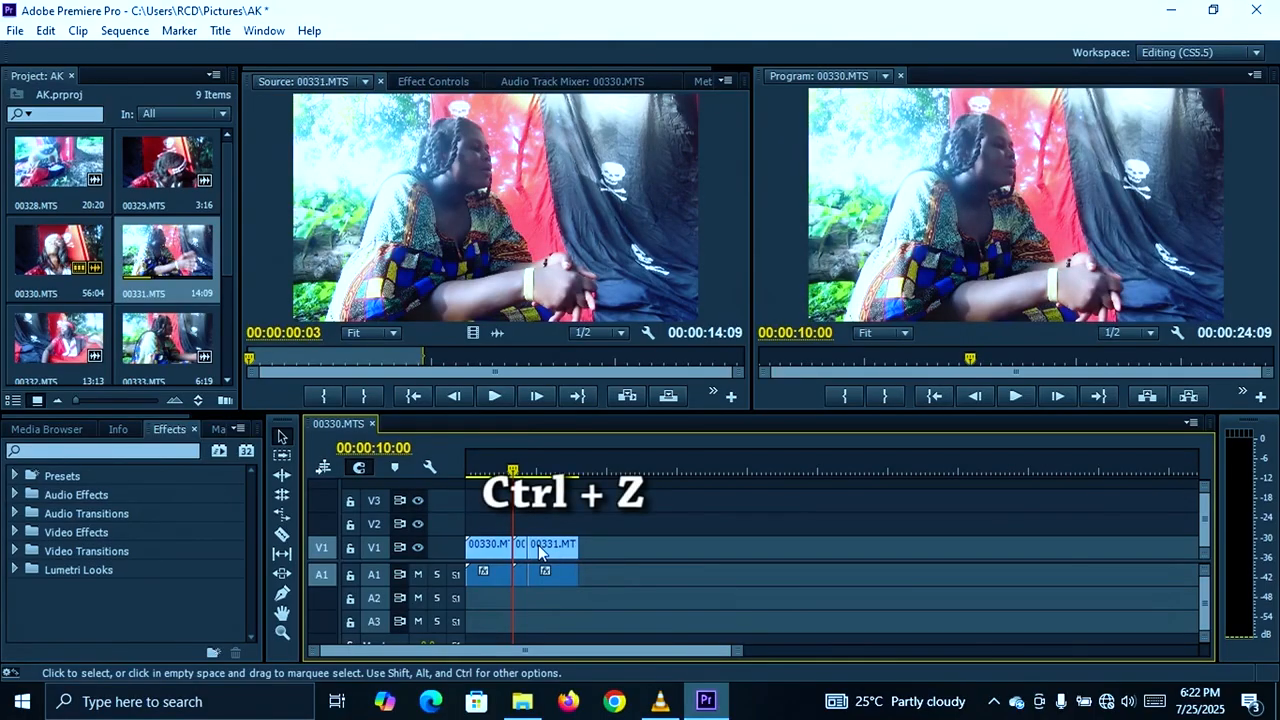
{"action": "left_click", "coordinate": [520, 548]}
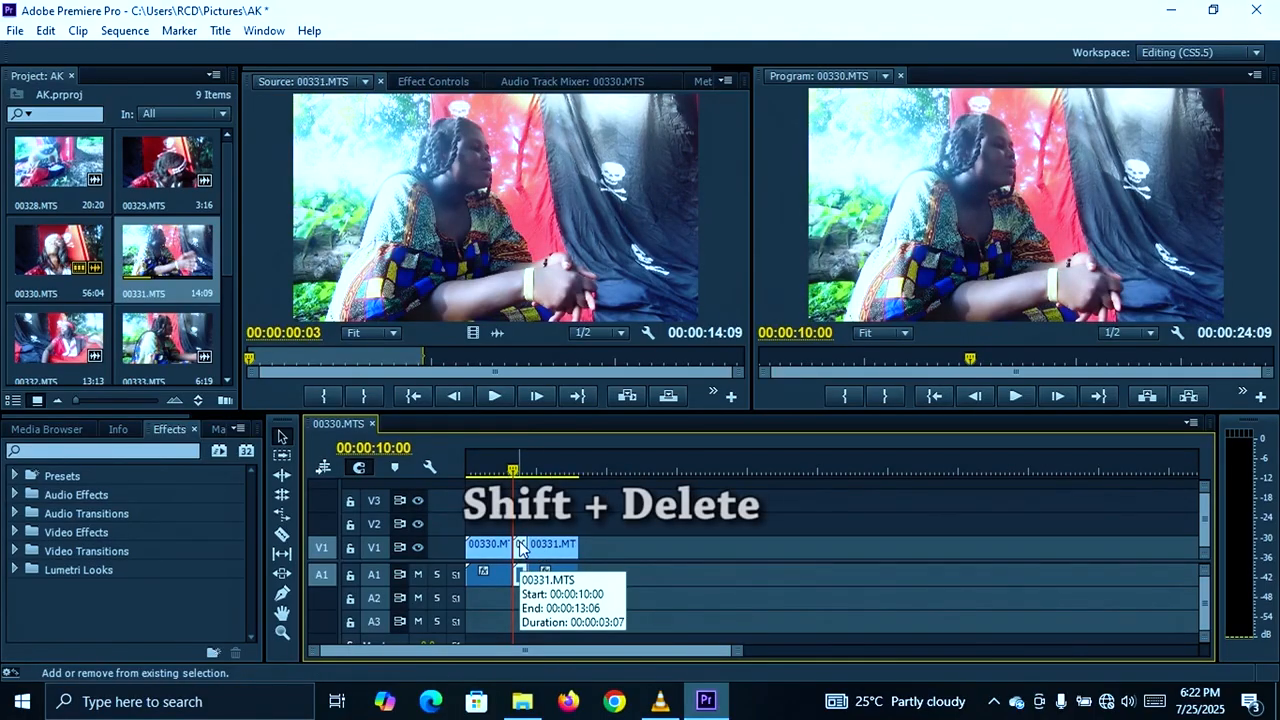
{"action": "key", "text": "shift+Delete"}
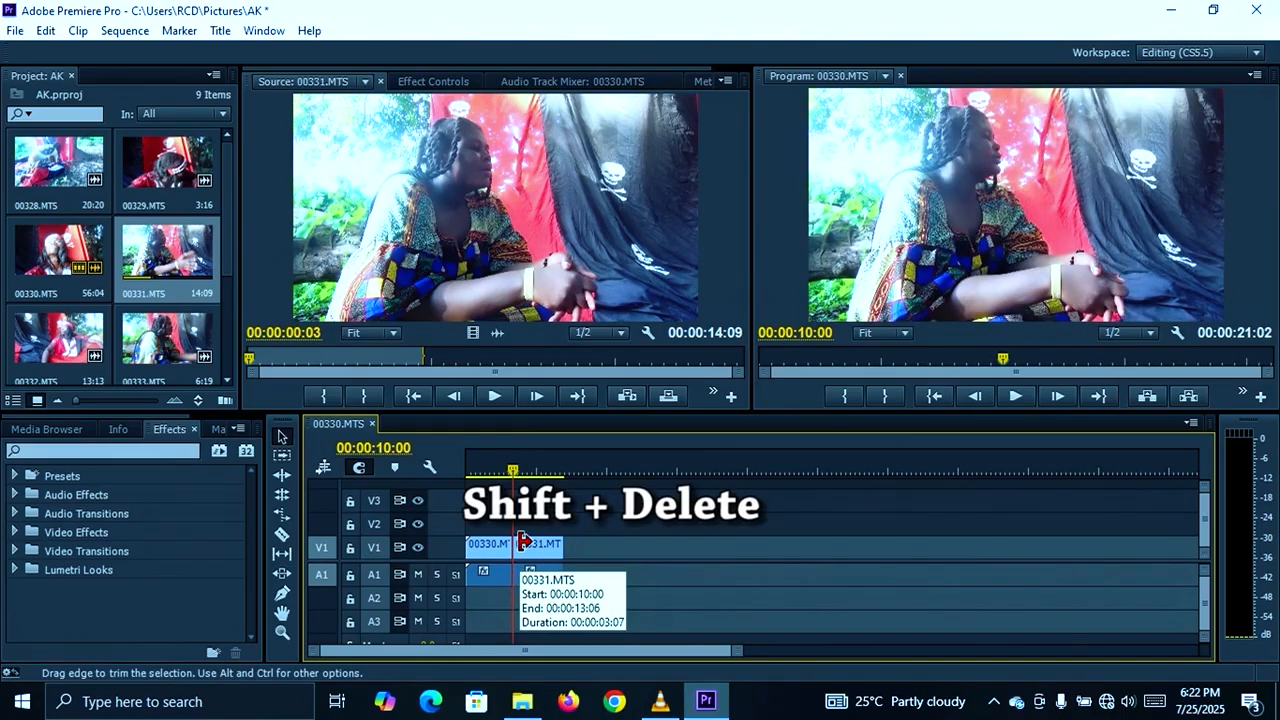